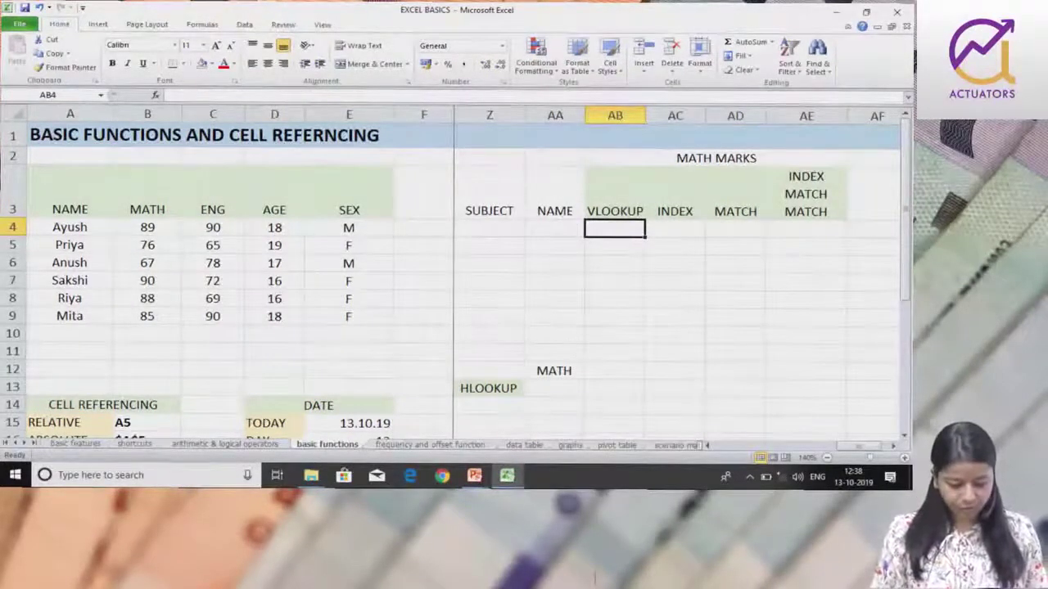
Advance the PowerPoint slide show to the lookup-functions slide, then return to the Excel workbook
mouse_move(474, 475)
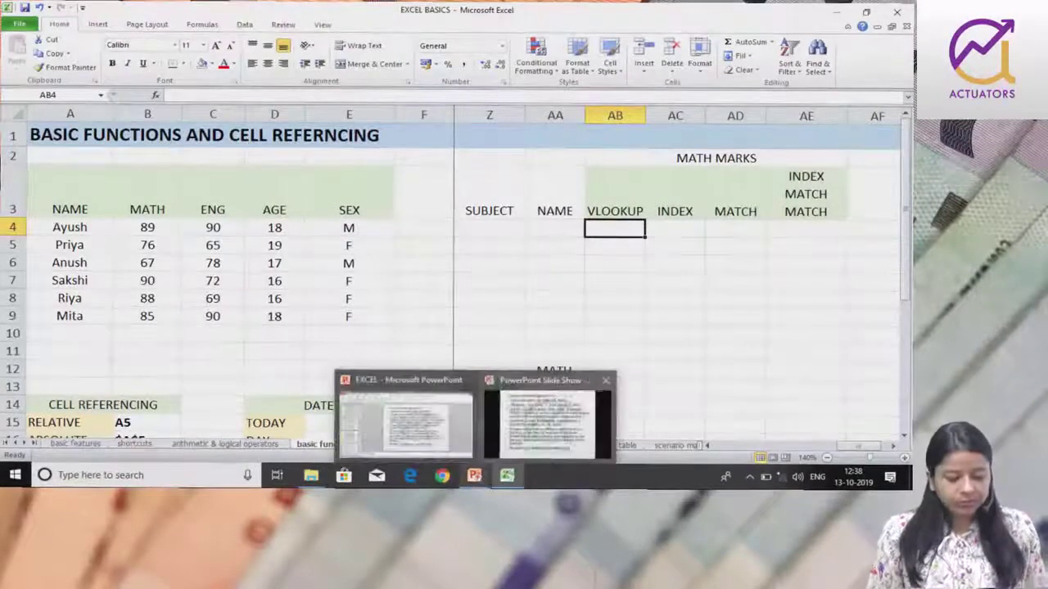
left_click(565, 417)
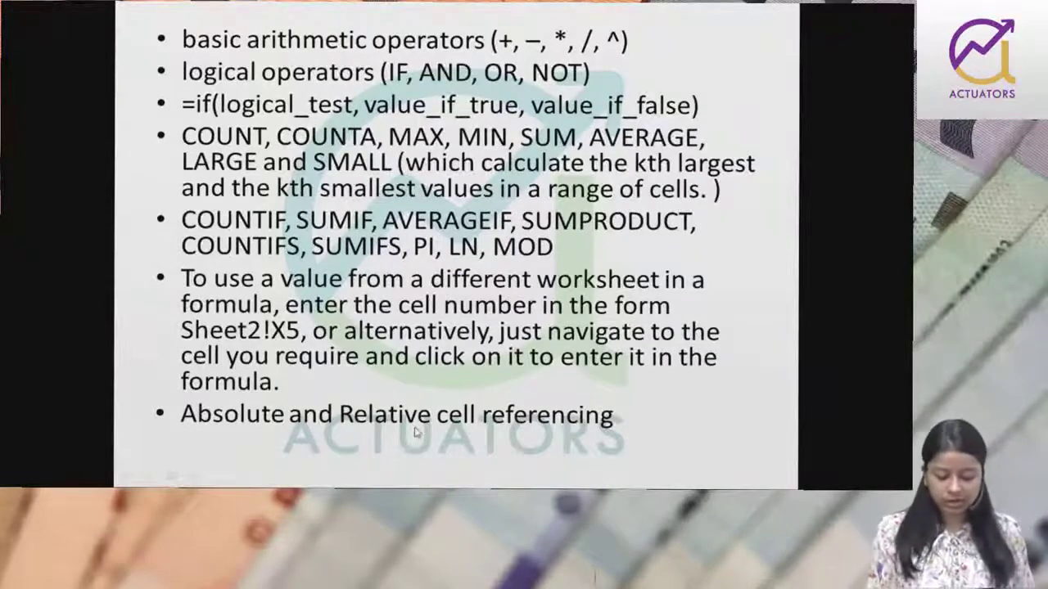
key("Right")
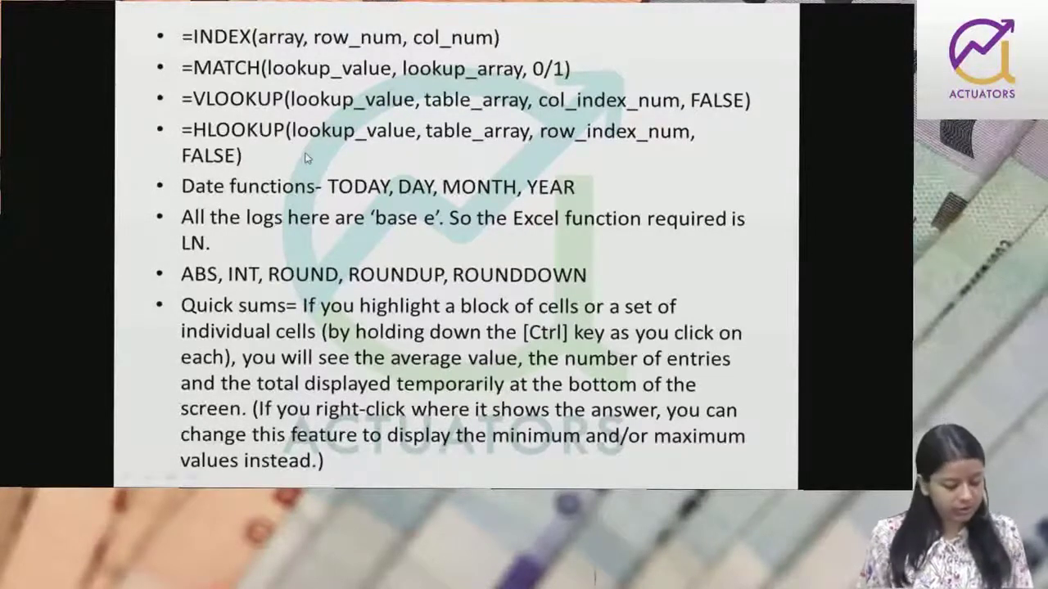
key("alt+Tab")
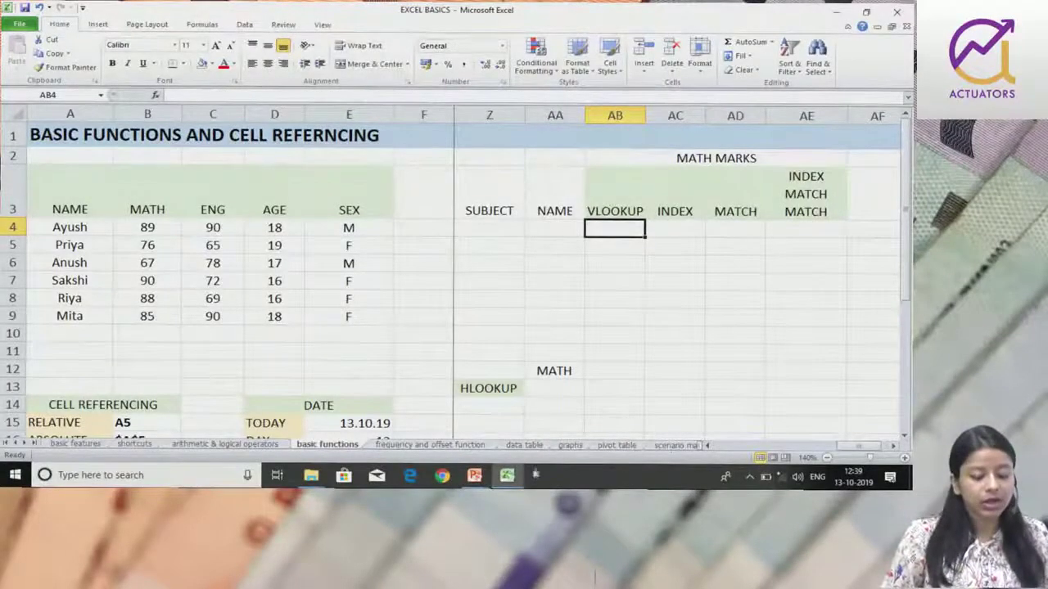
Select ENG marks C4:C9 to show Average 77.33, Count 6 and Sum 464 in the status bar
left_click_drag(214, 226, 213, 317)
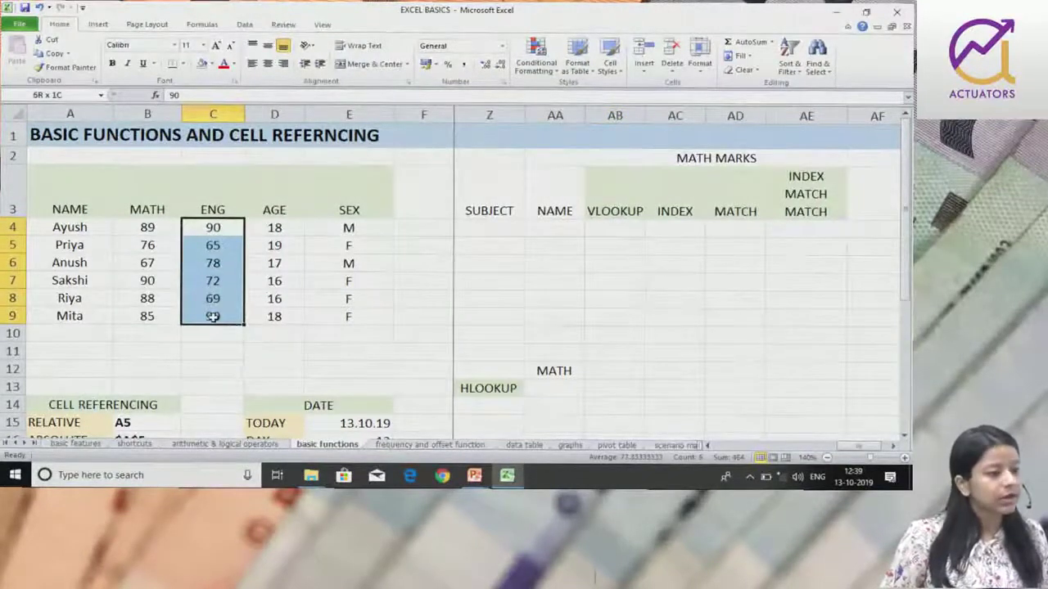
left_click_drag(212, 317, 215, 319)
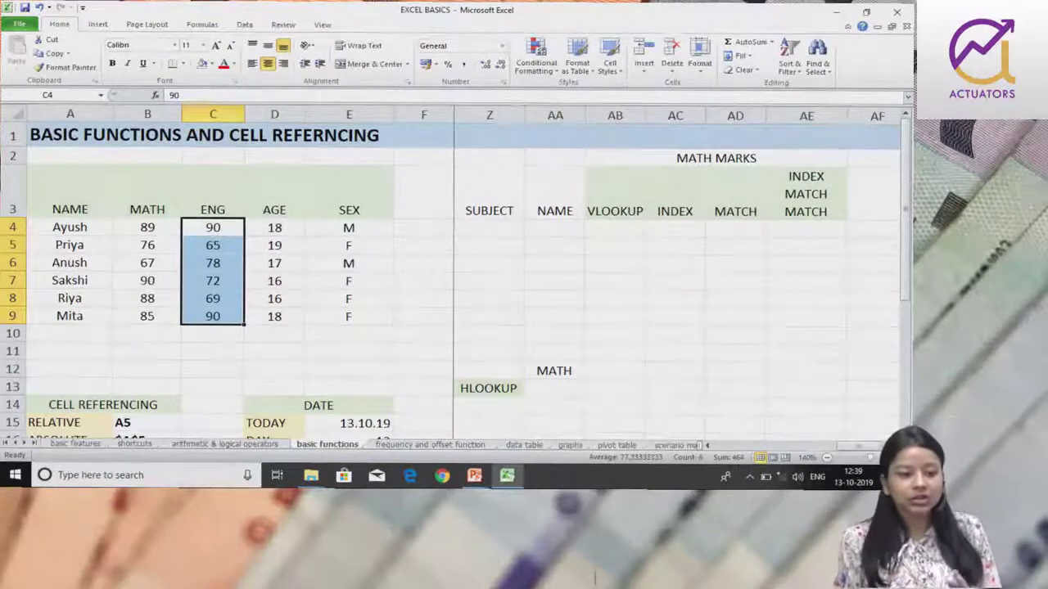
mouse_move(507, 477)
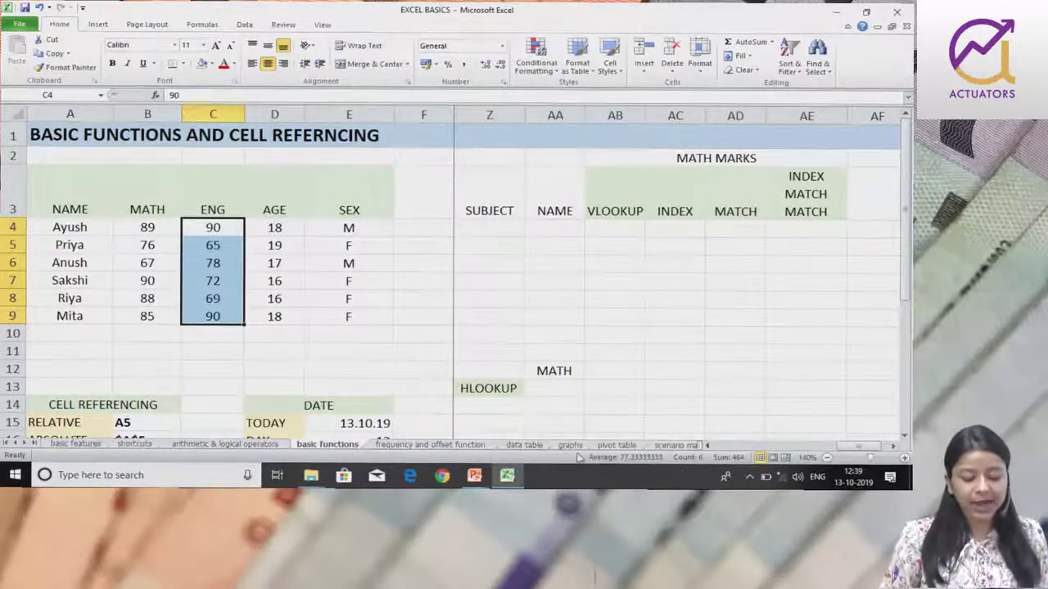
right_click(577, 460)
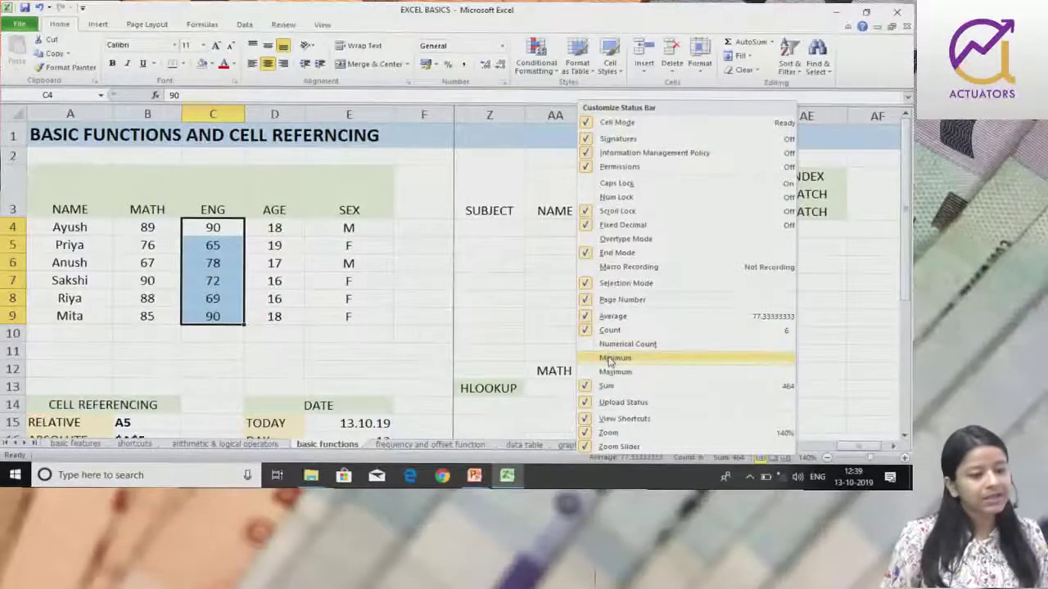
left_click(609, 361)
left_click(605, 373)
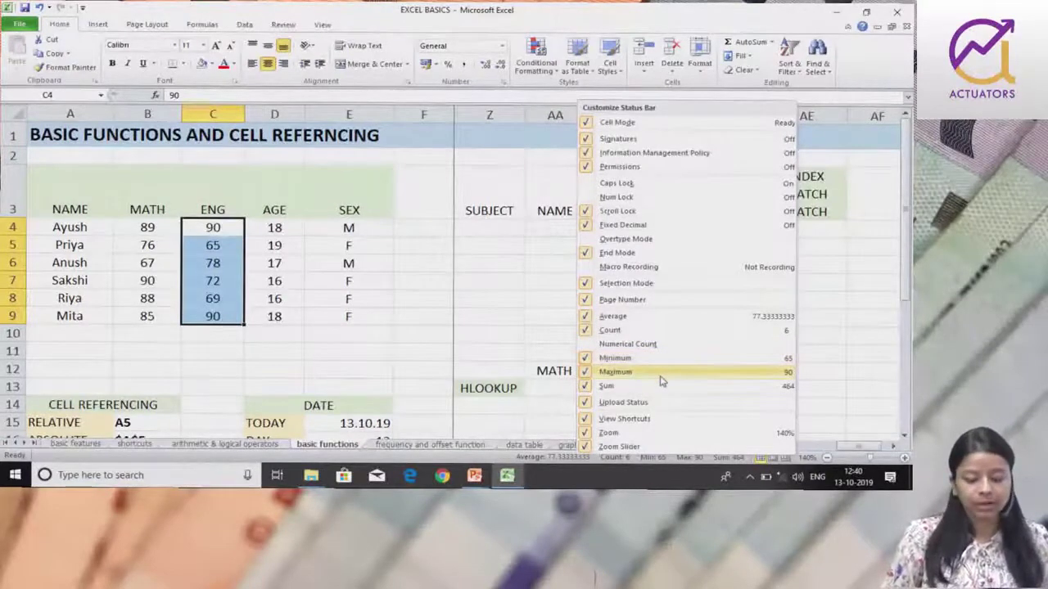
left_click(656, 372)
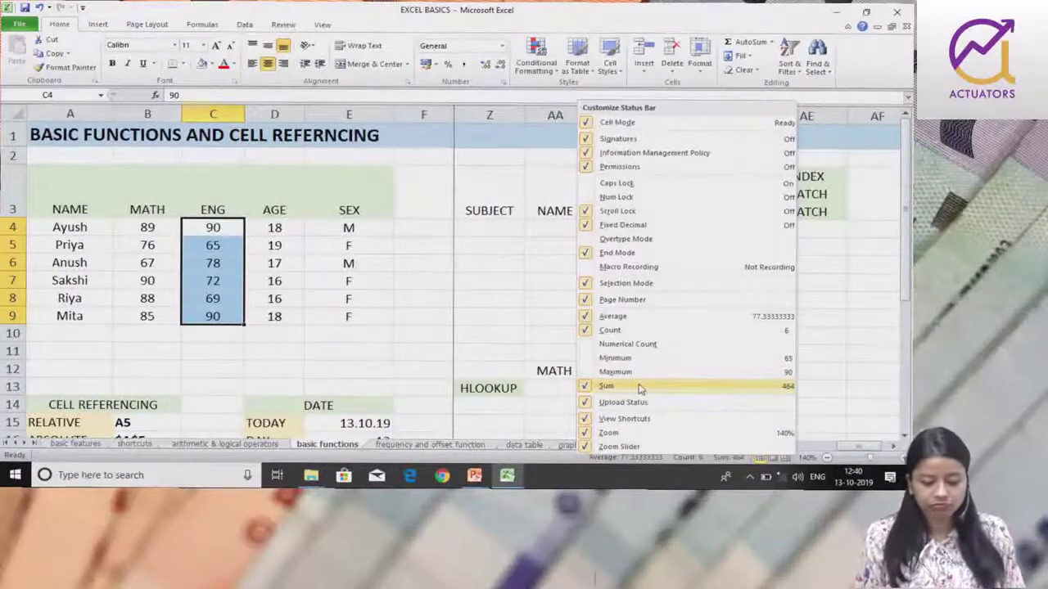
key("Escape")
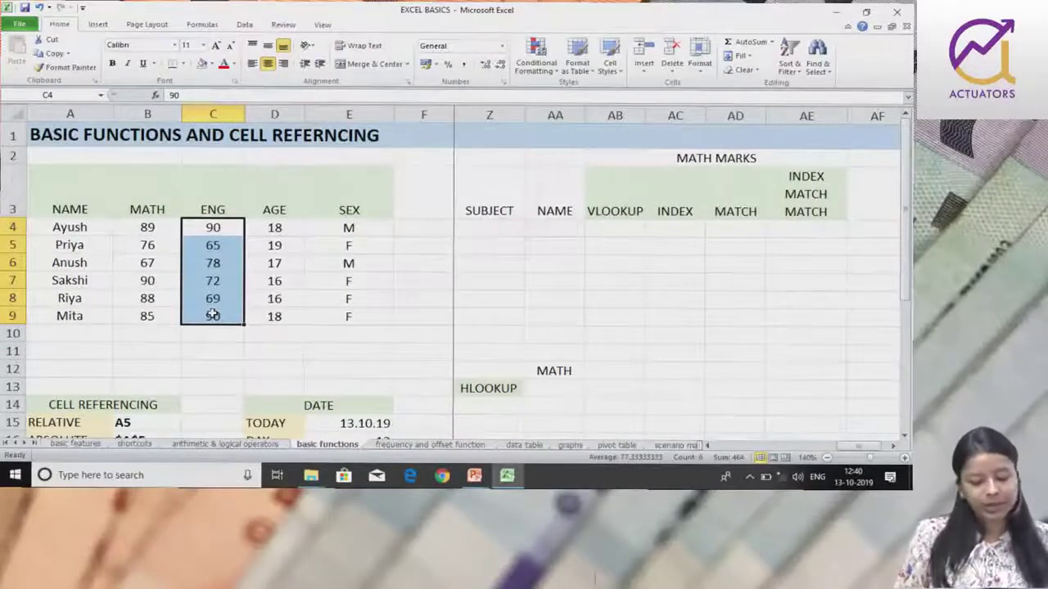
left_click(577, 277)
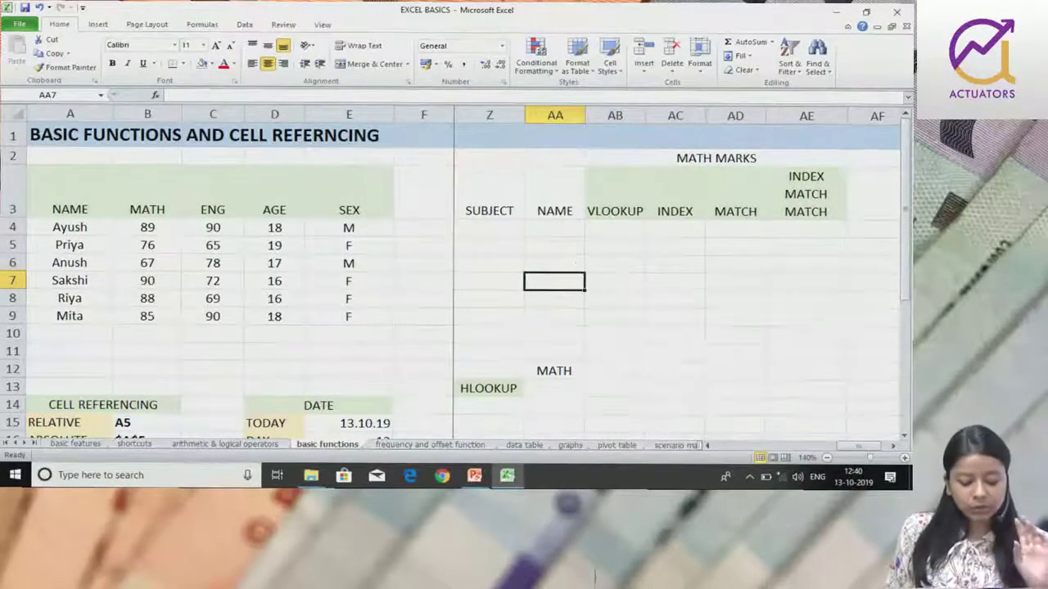
mouse_move(481, 481)
left_click(550, 425)
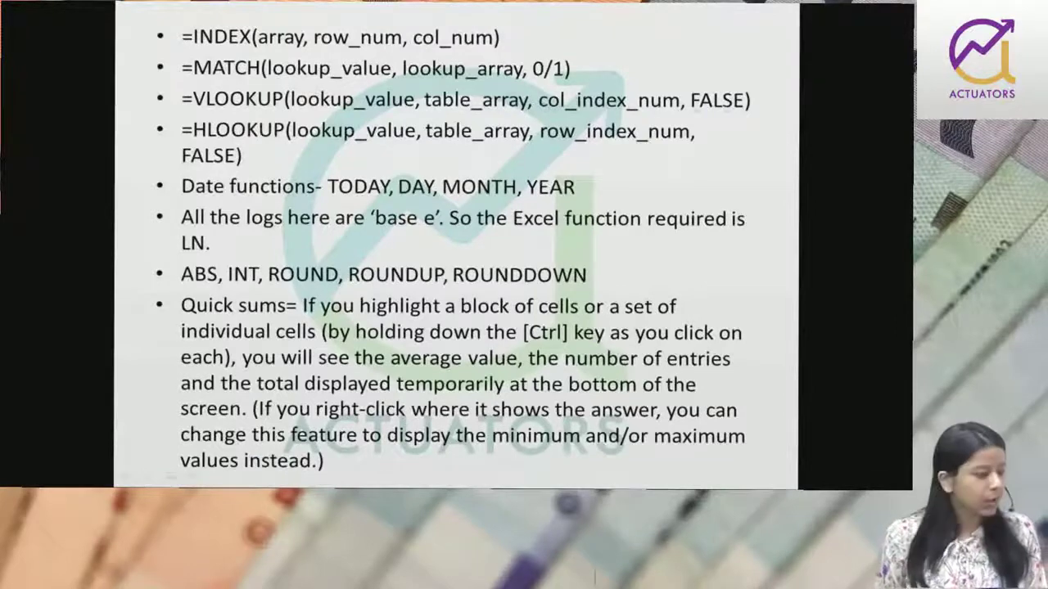
key("alt+Tab")
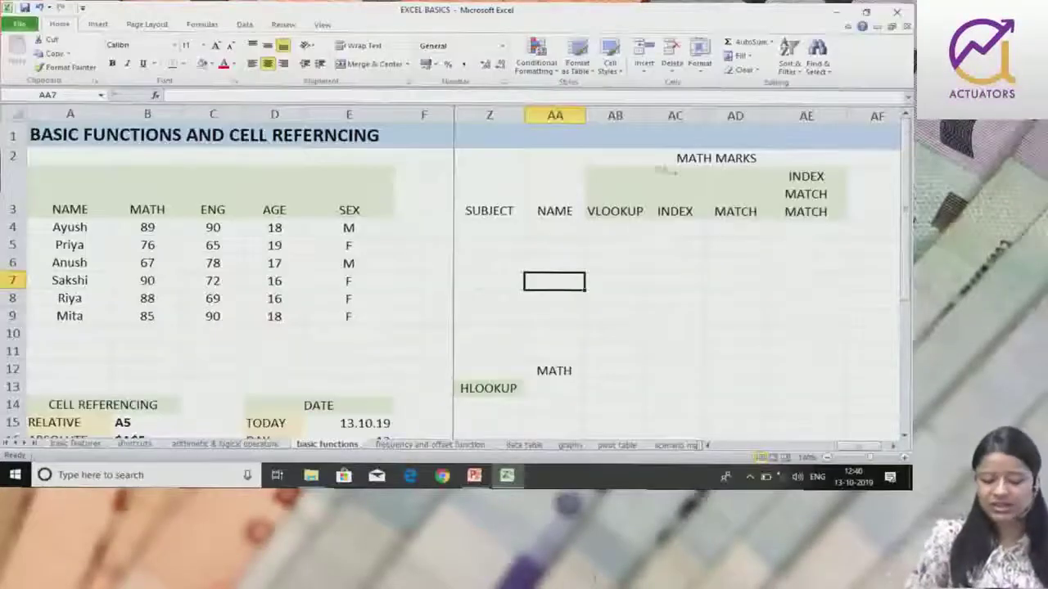
left_click(624, 228)
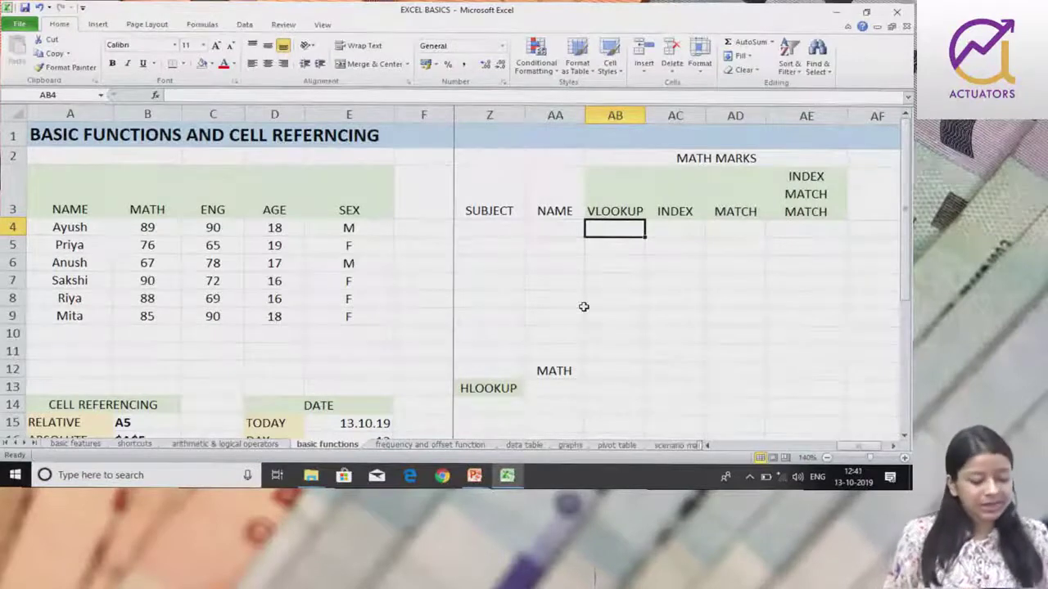
left_click(555, 230)
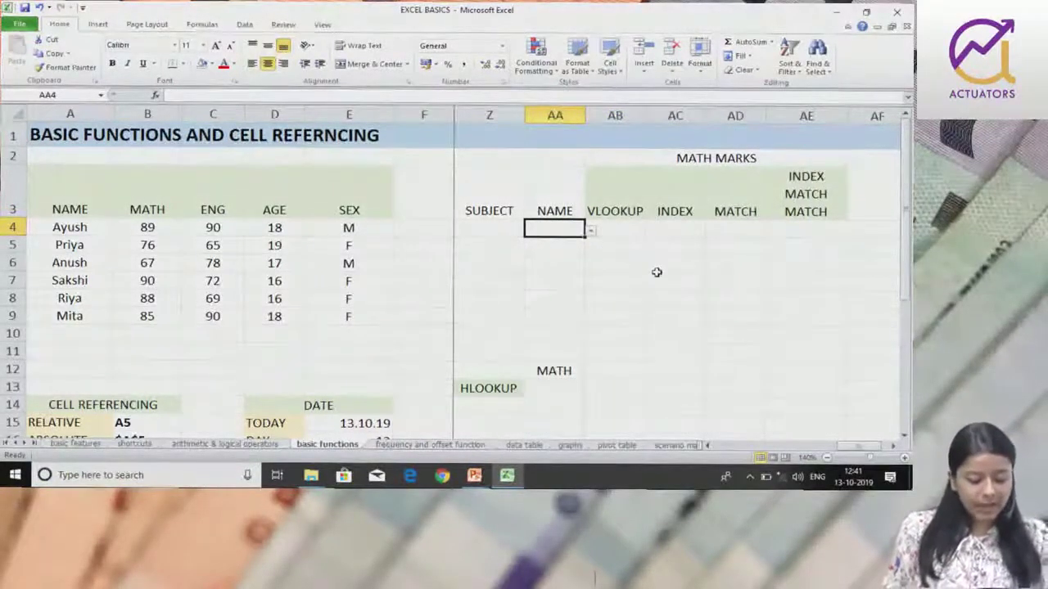
Enter the first student's name in cell AA4
type("AYUSH")
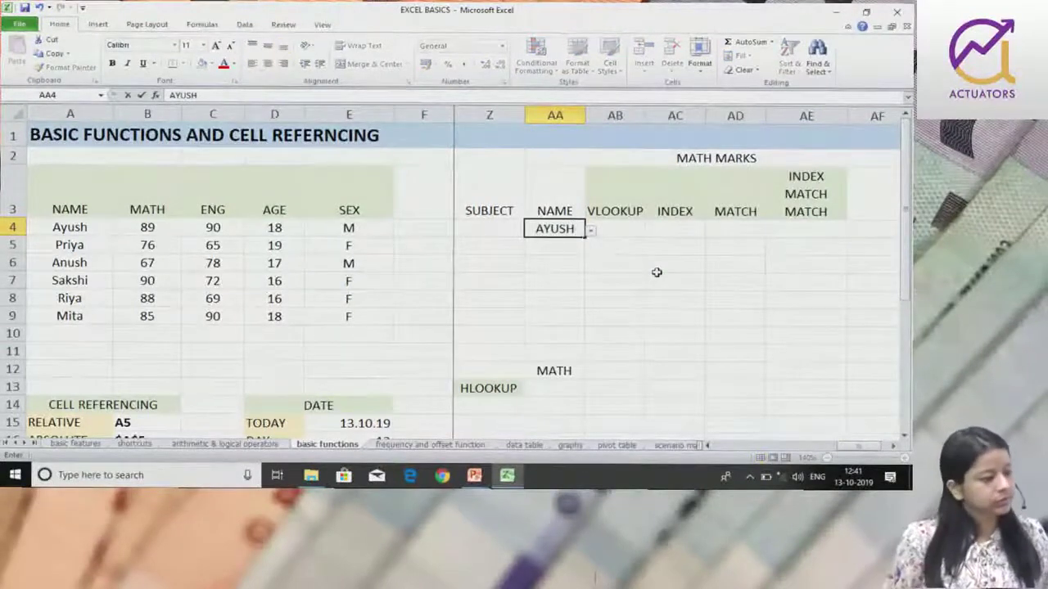
left_click(592, 269)
left_click(573, 229)
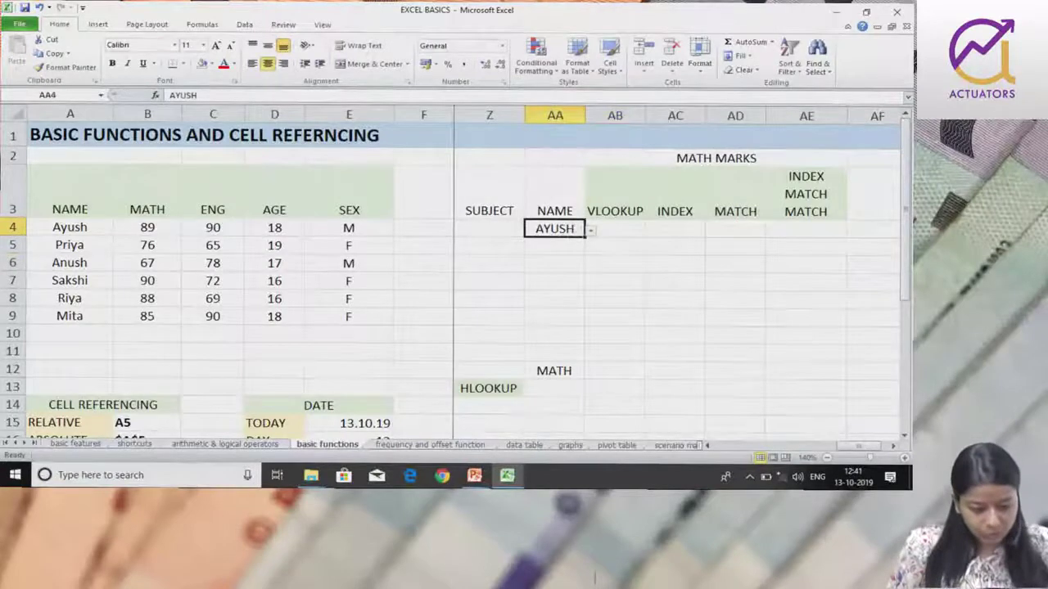
Clear all data validation from AA4, applying the change to all matching cells
left_click(255, 27)
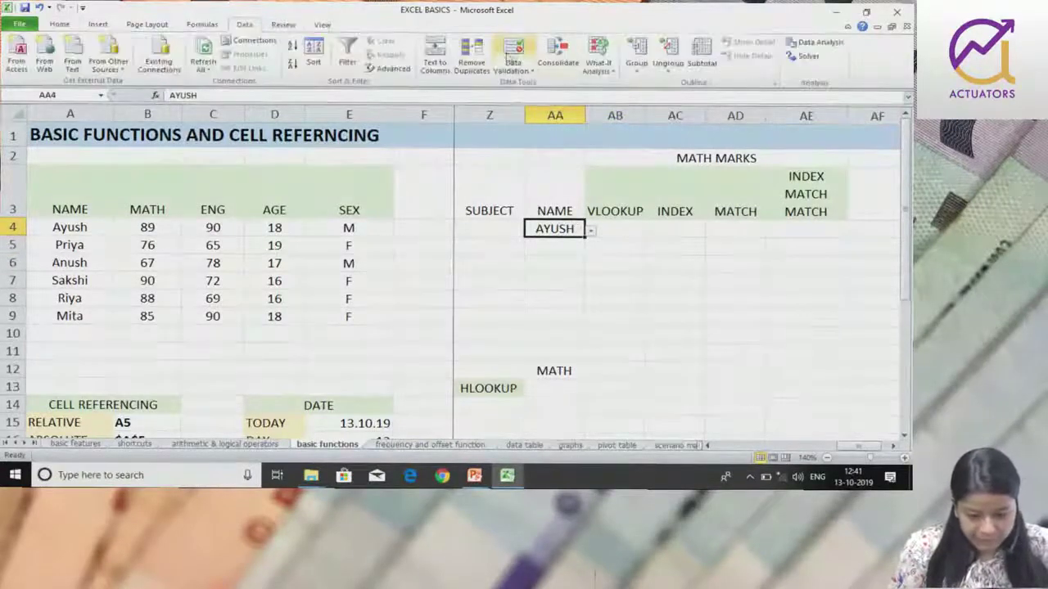
left_click(513, 66)
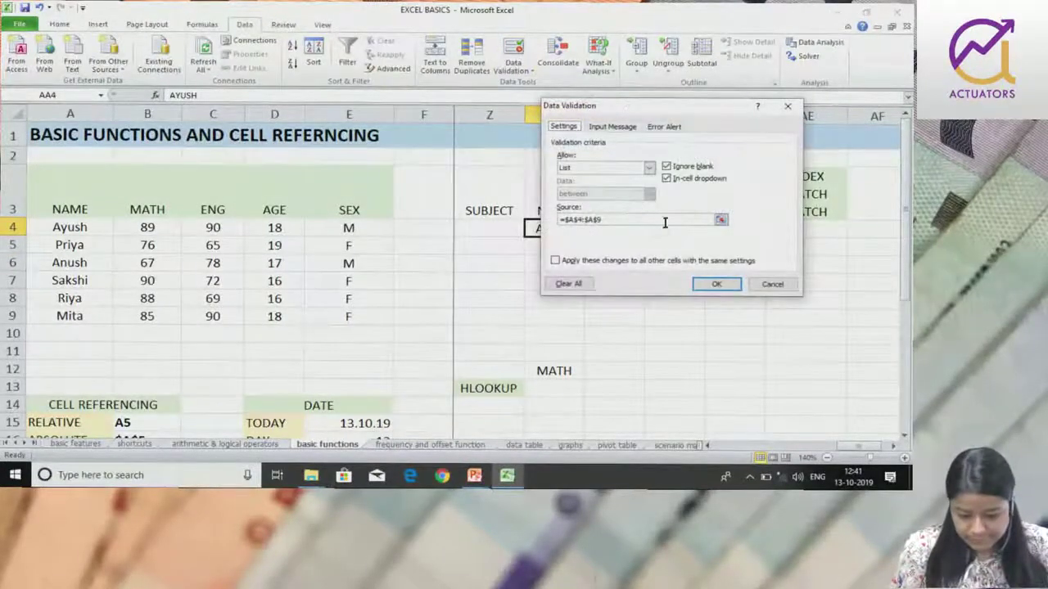
left_click(568, 284)
left_click(555, 260)
left_click(714, 284)
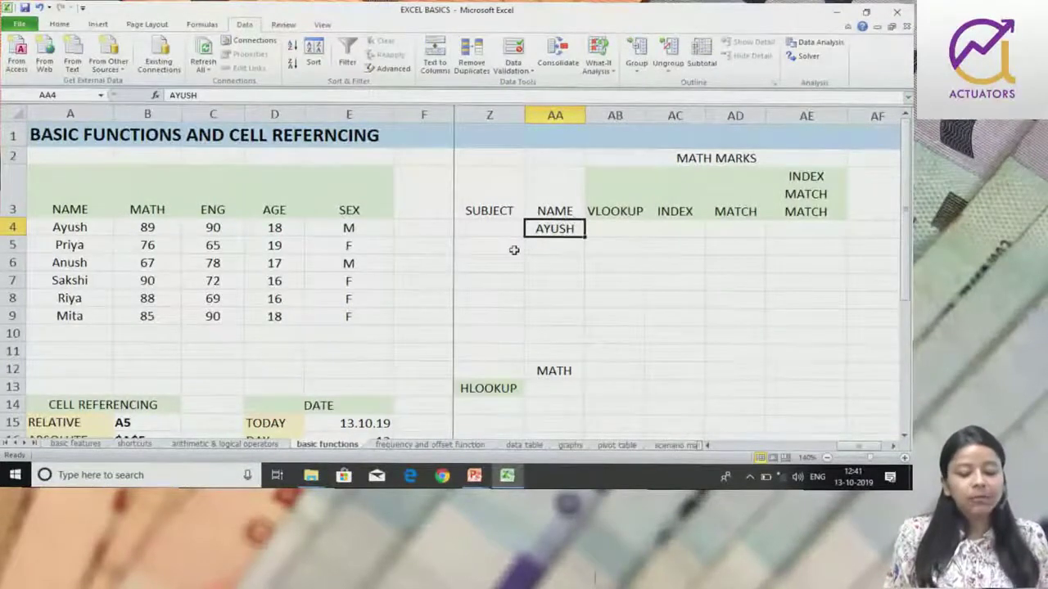
left_click(136, 228)
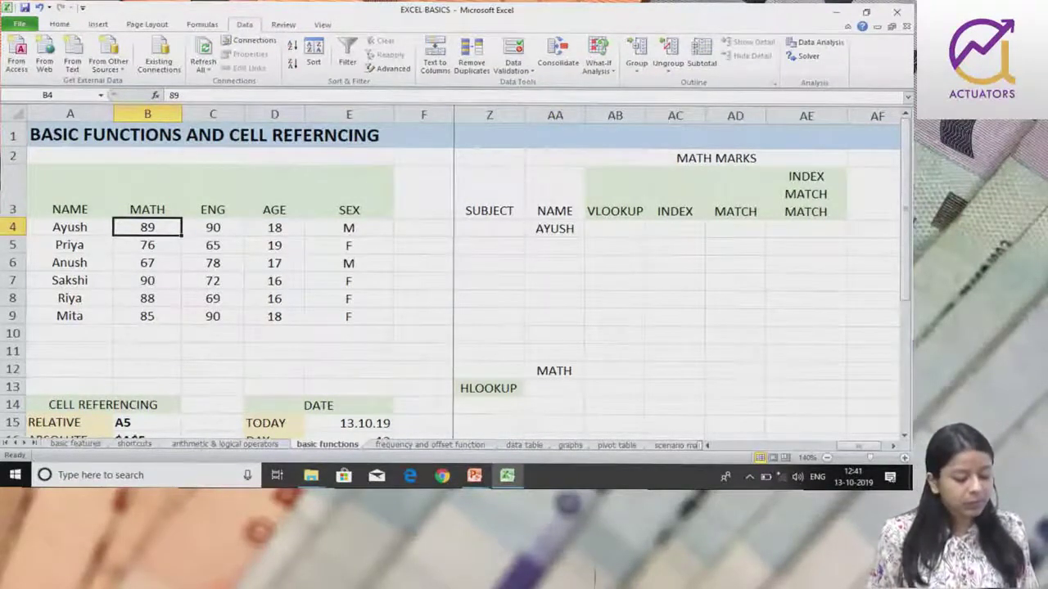
left_click(145, 446)
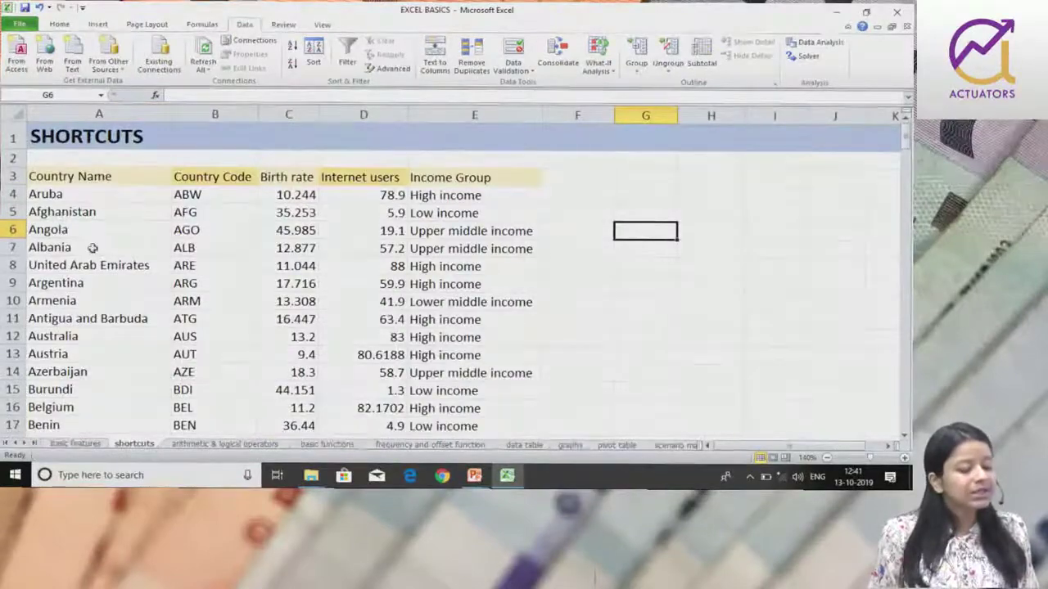
scroll(92, 250, "down", 9)
scroll(92, 249, "down", 7)
scroll(91, 256, "up", 9)
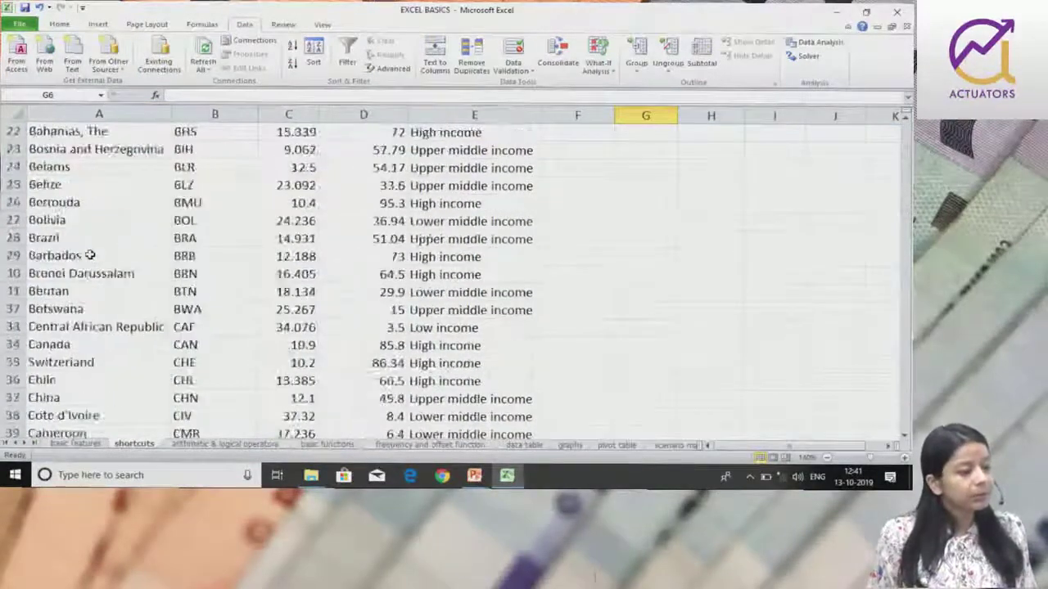
scroll(90, 255, "up", 7)
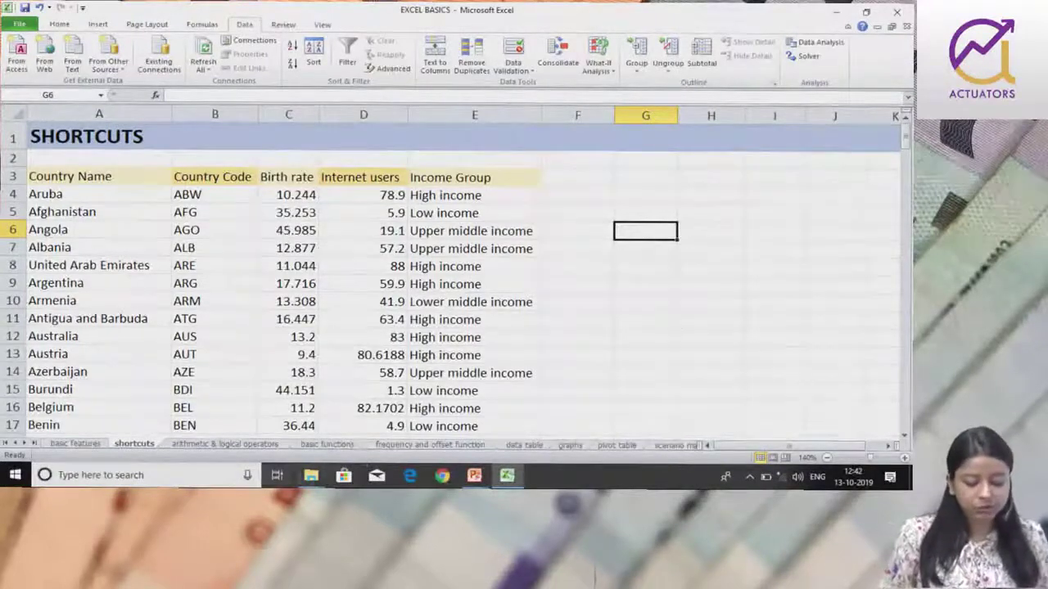
left_click(327, 443)
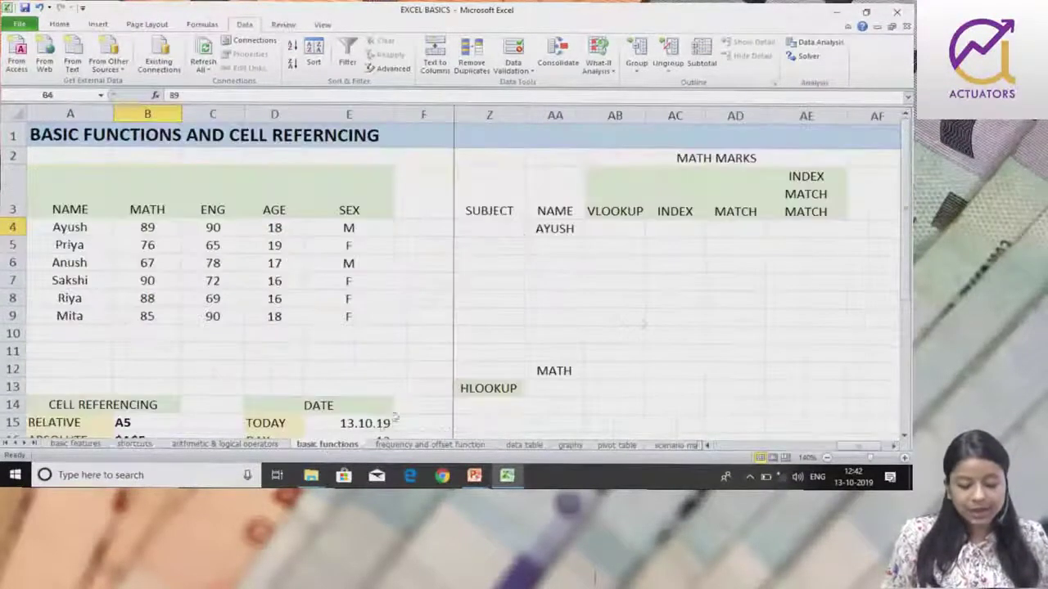
left_click(562, 244)
left_click(563, 233)
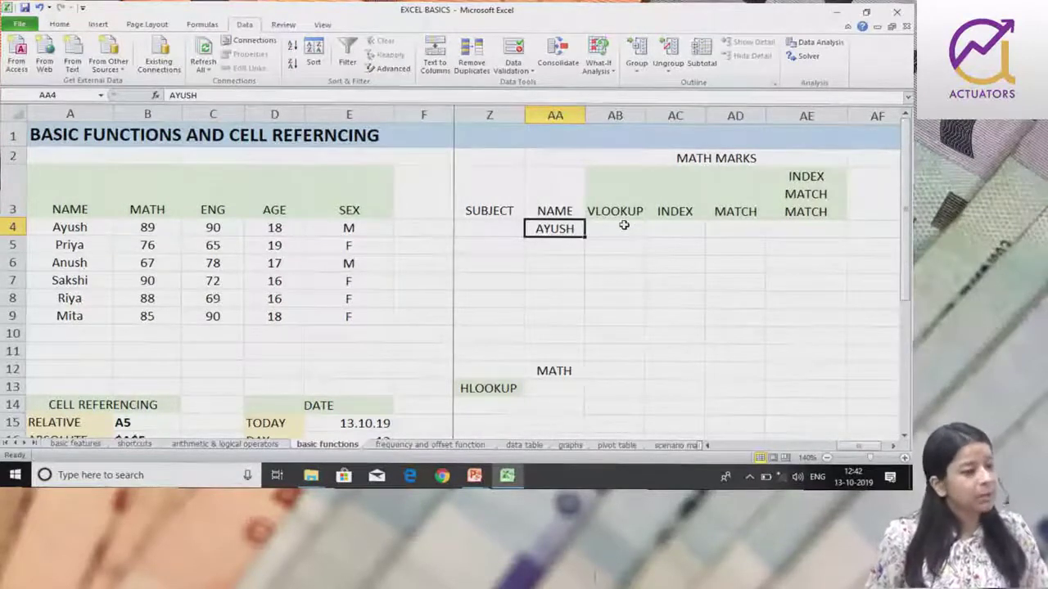
Start =VLOOKUP( in AB4 with AA4 as lookup value and A3:E9 as table
left_click(624, 225)
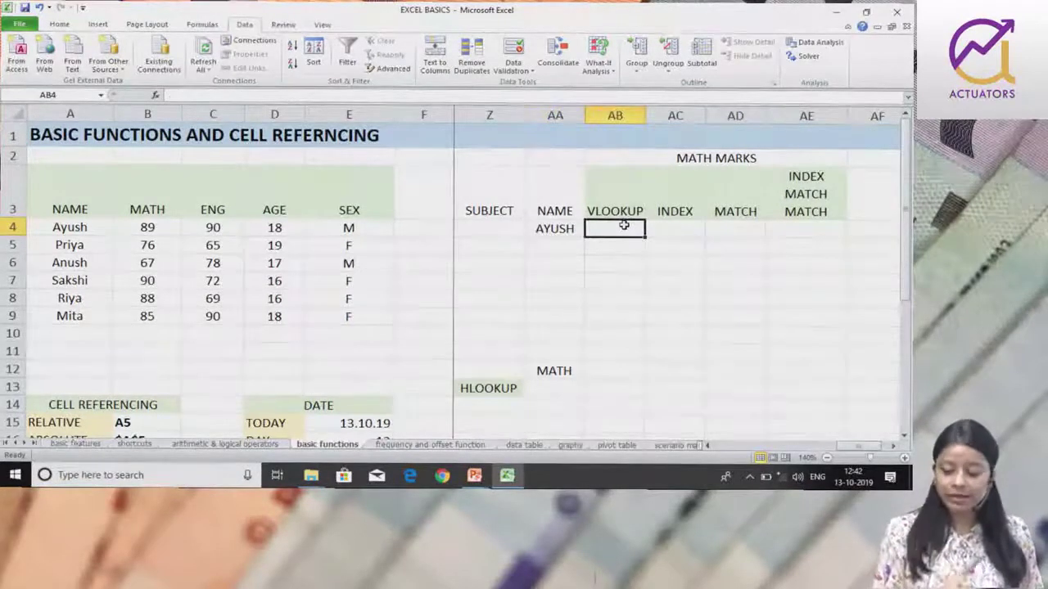
type("=V")
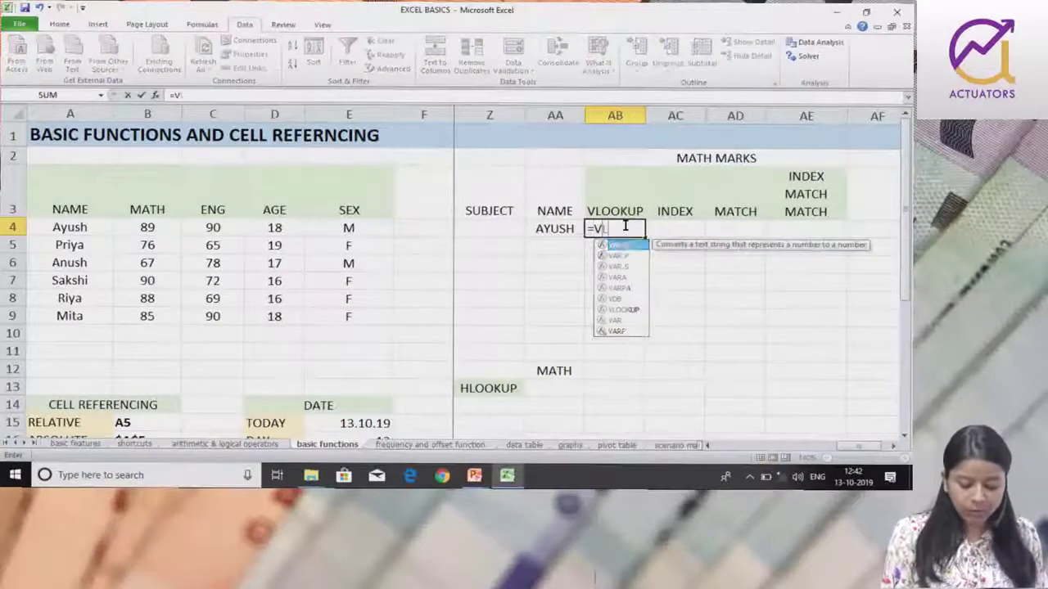
type("LOOKUP(")
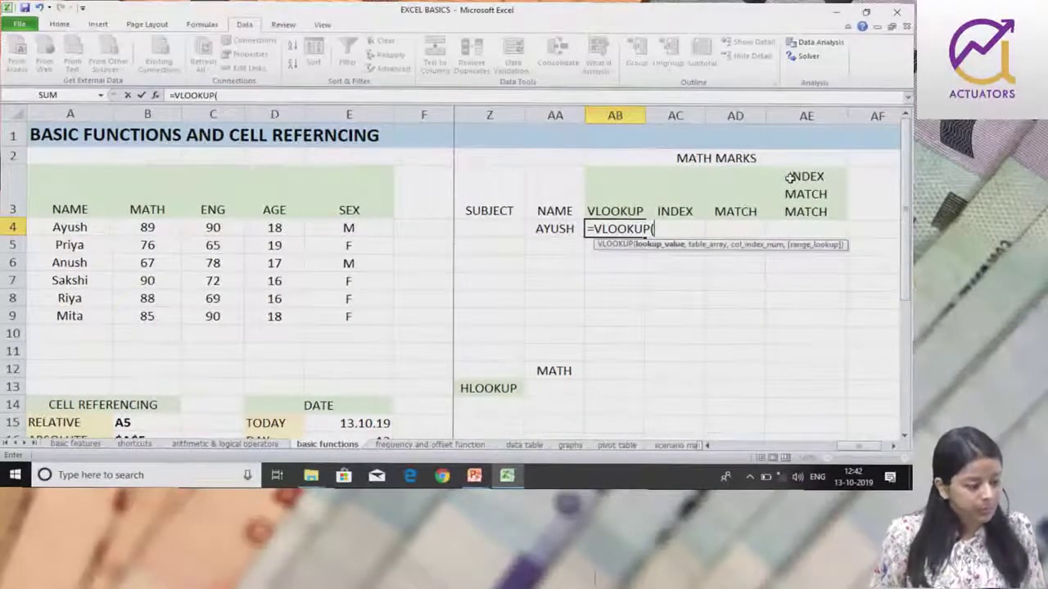
left_click(540, 230)
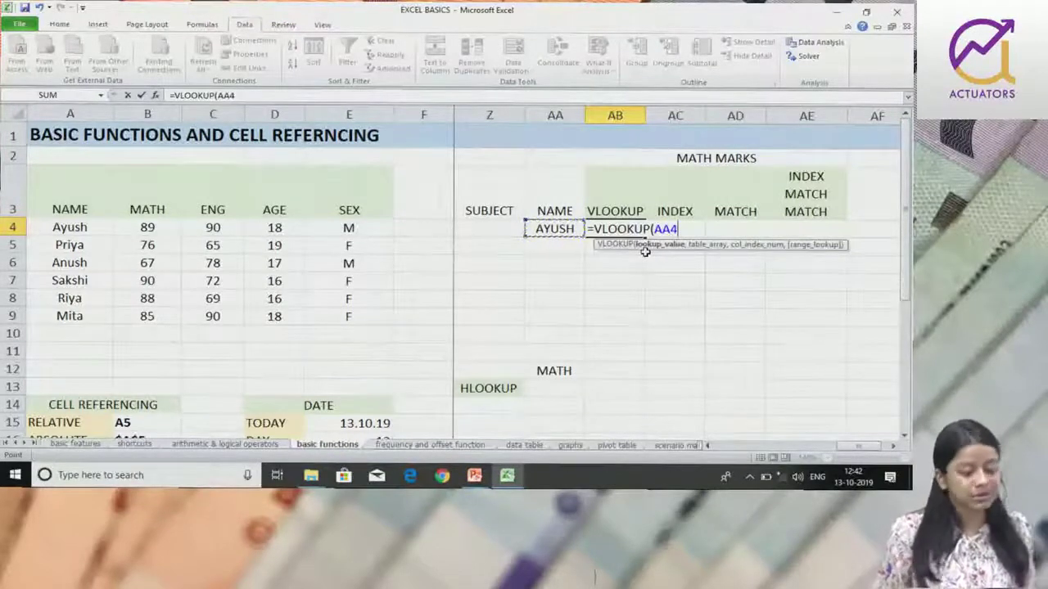
type(",")
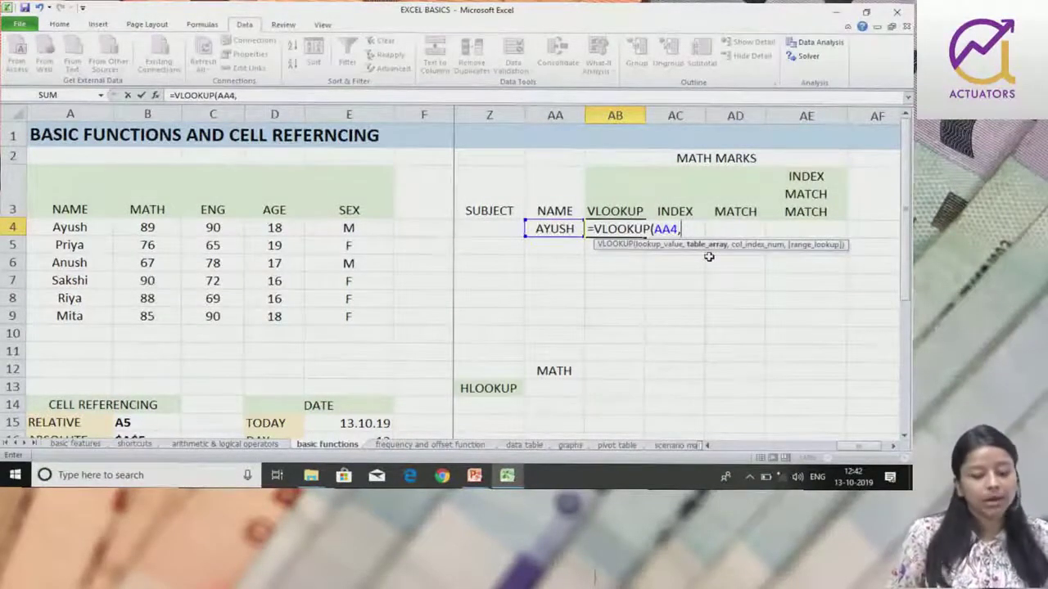
left_click_drag(71, 203, 350, 314)
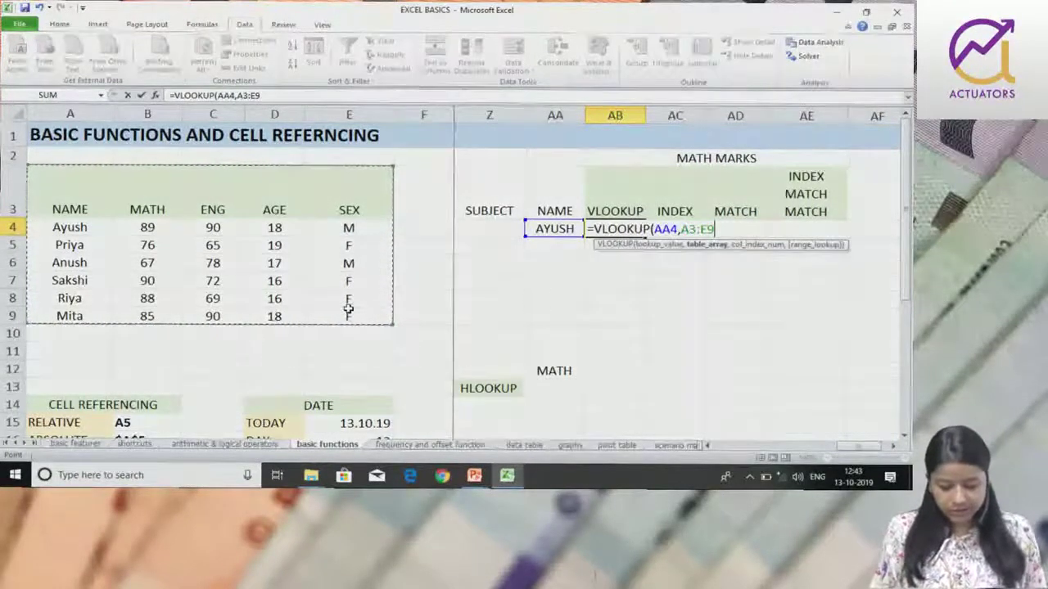
Lock the table reference as $A$3:$E$9 and add column index 2
left_click(693, 229)
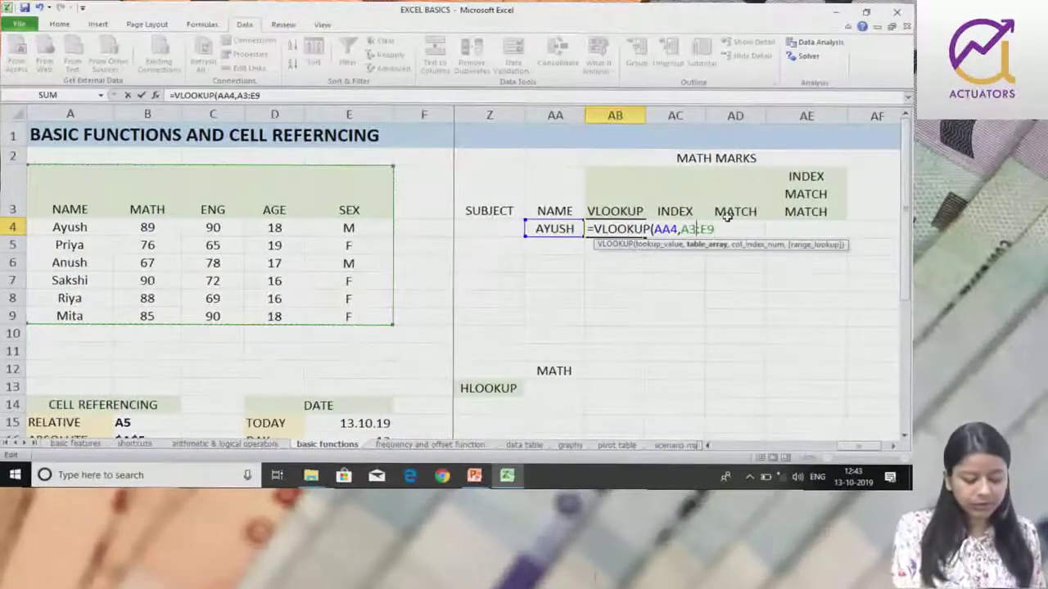
key("F4")
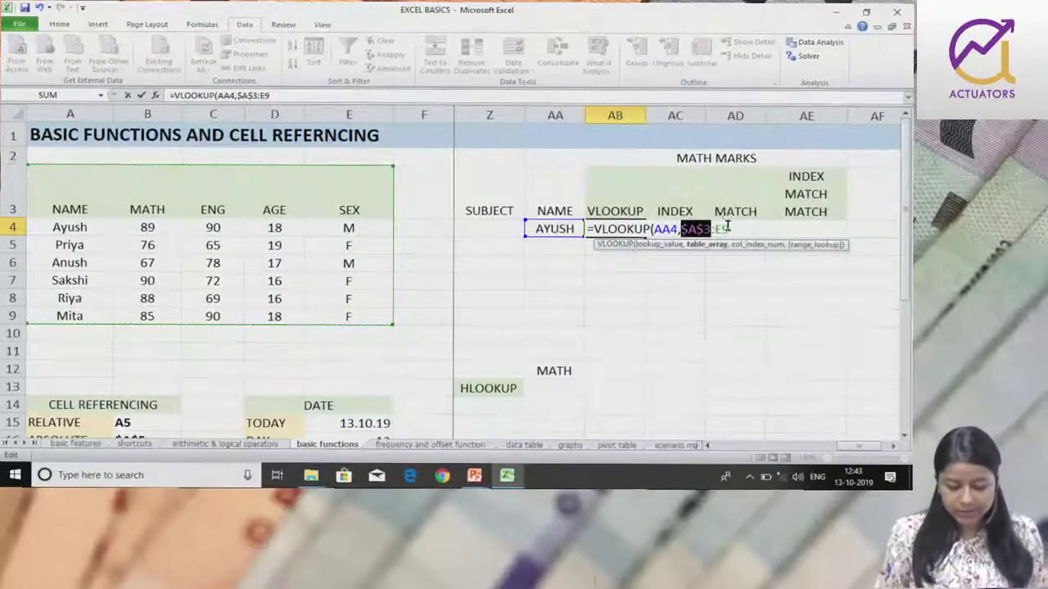
left_click(728, 228)
key("F4")
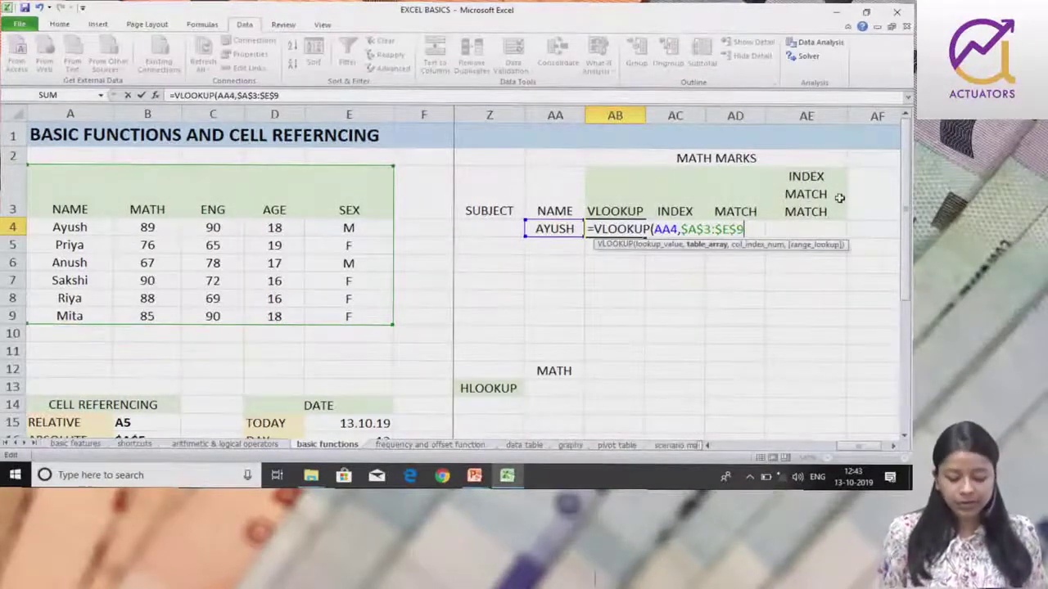
type(",")
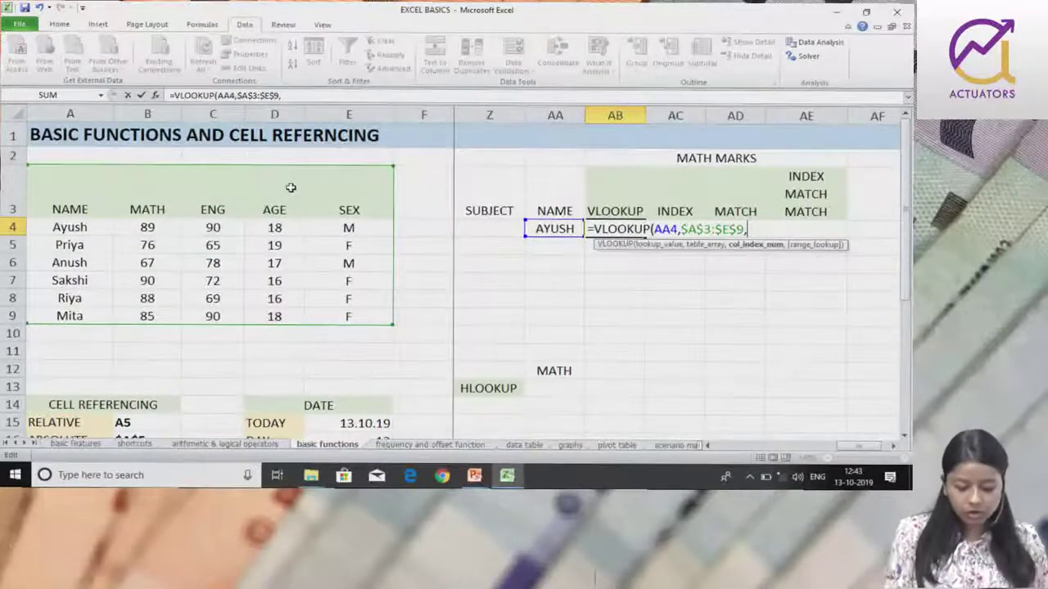
type("2")
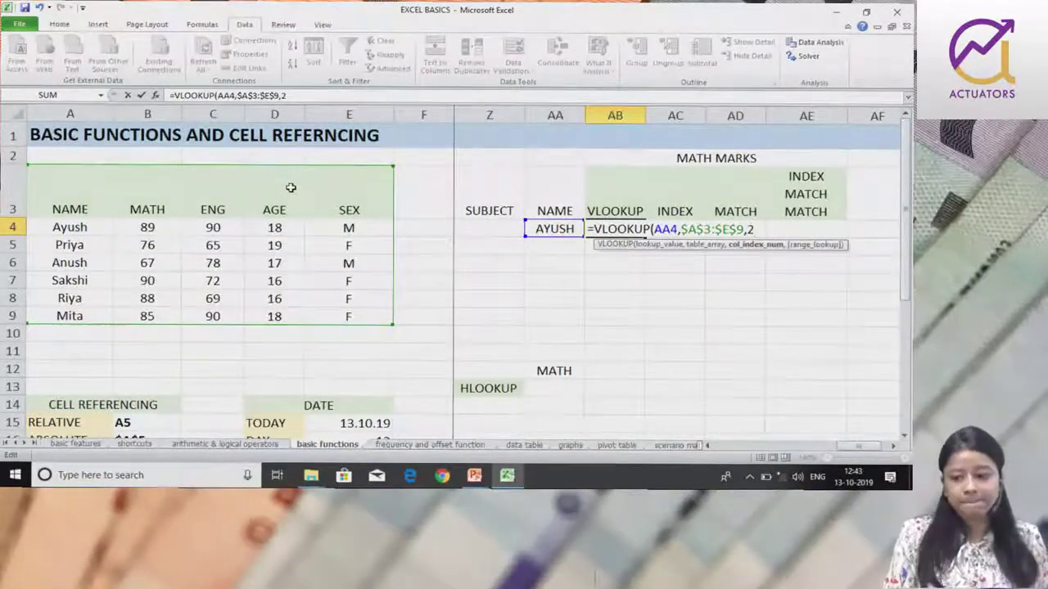
type(",")
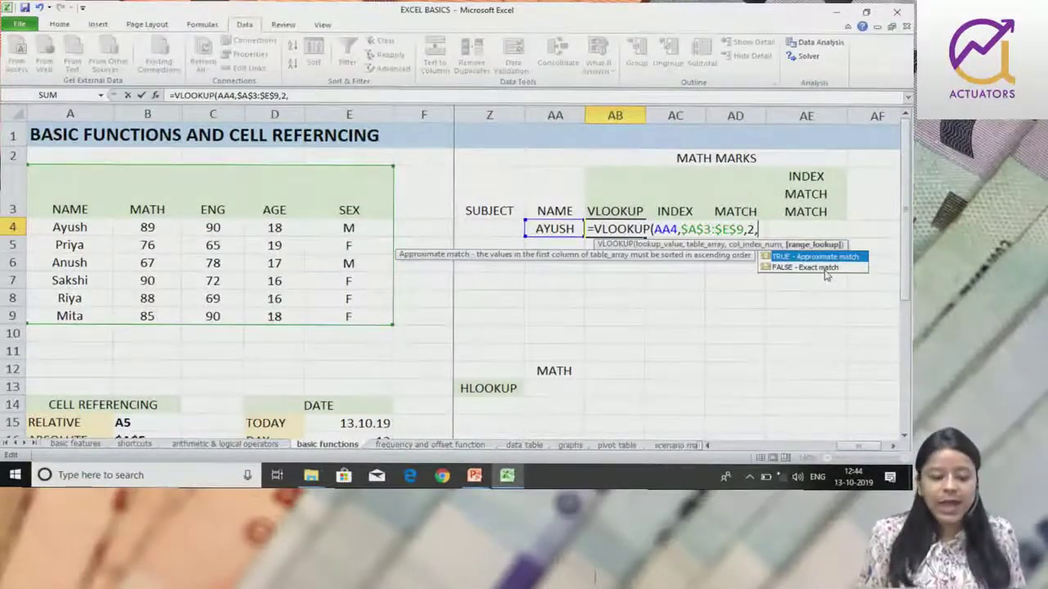
Finish the AB4 VLOOKUP with FALSE for exact match, returning 89
left_click(825, 270)
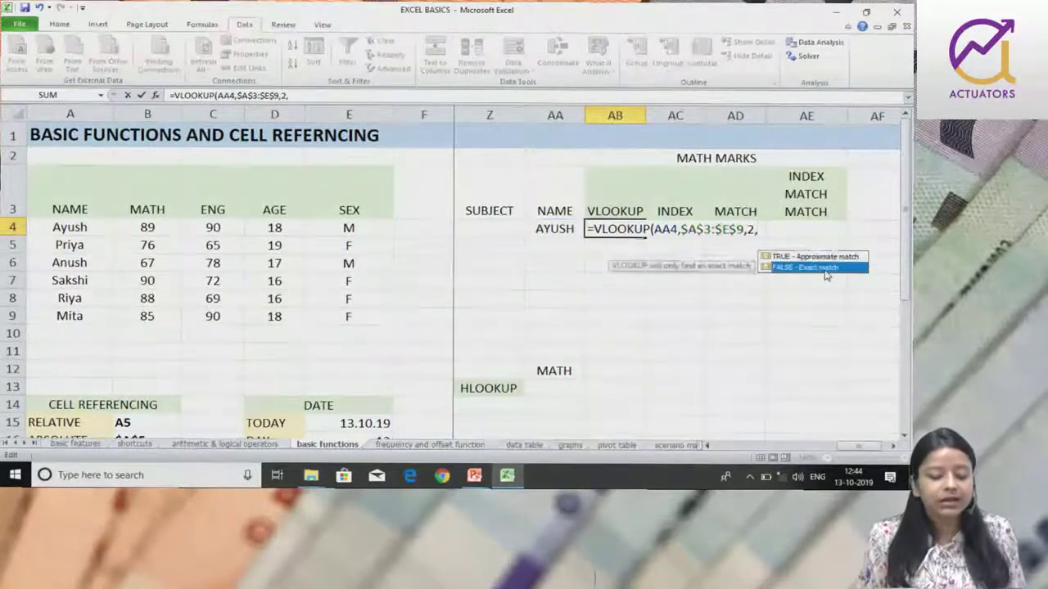
double_click(825, 271)
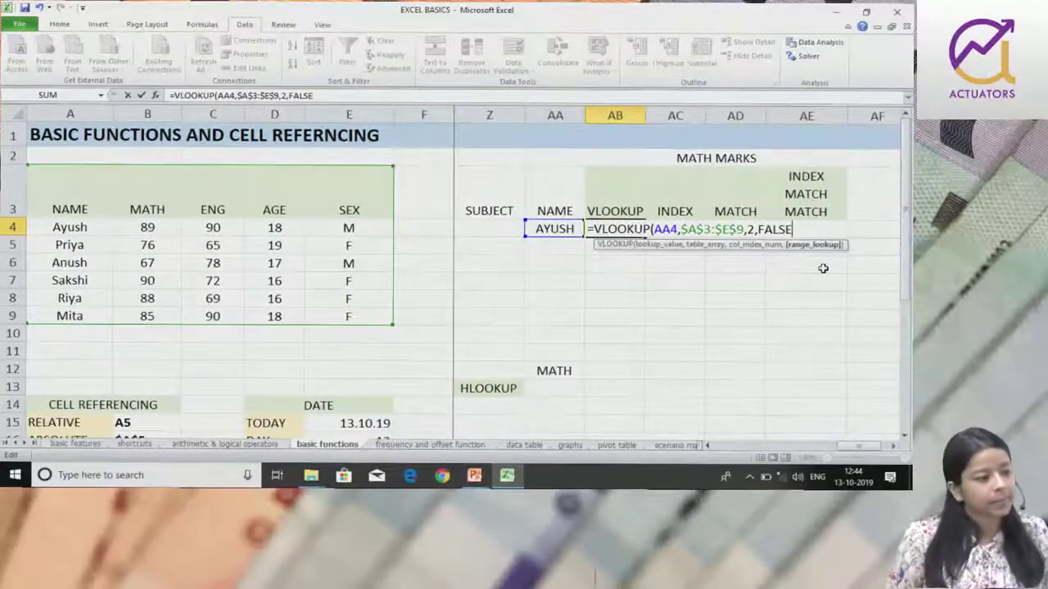
type(")")
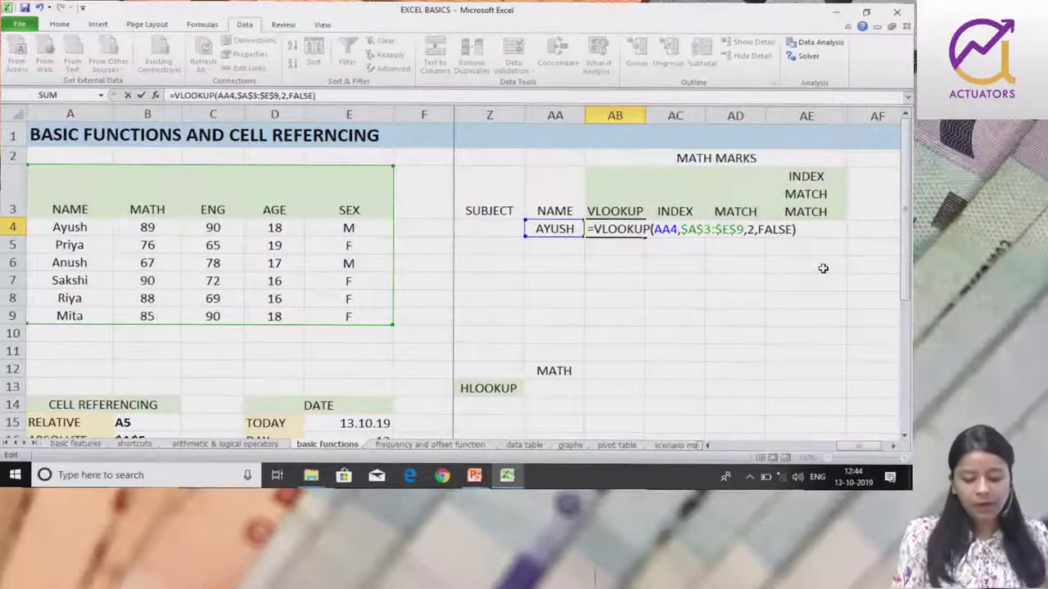
key("Return")
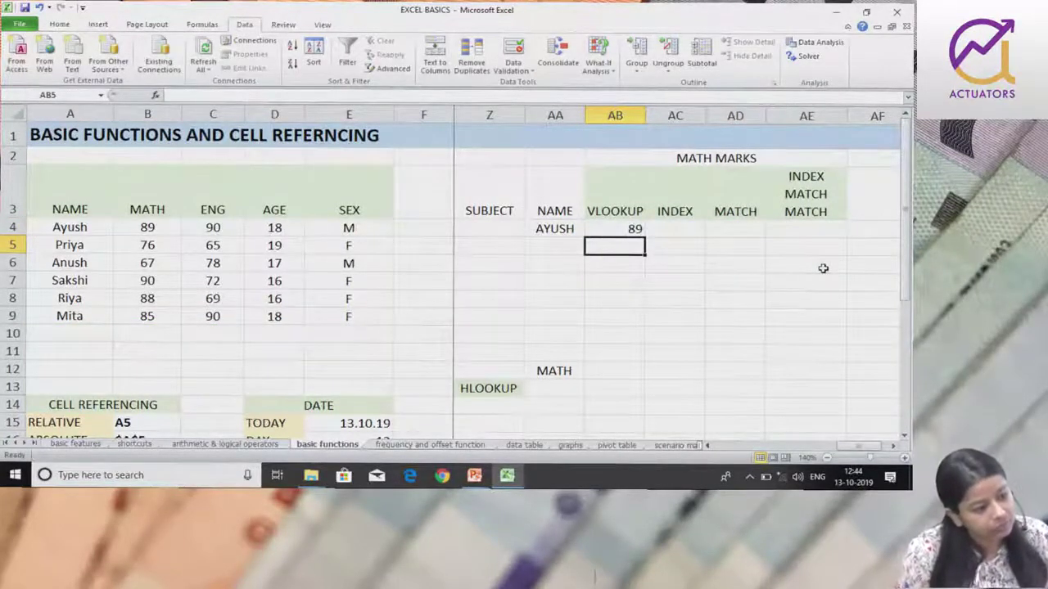
left_click(137, 231)
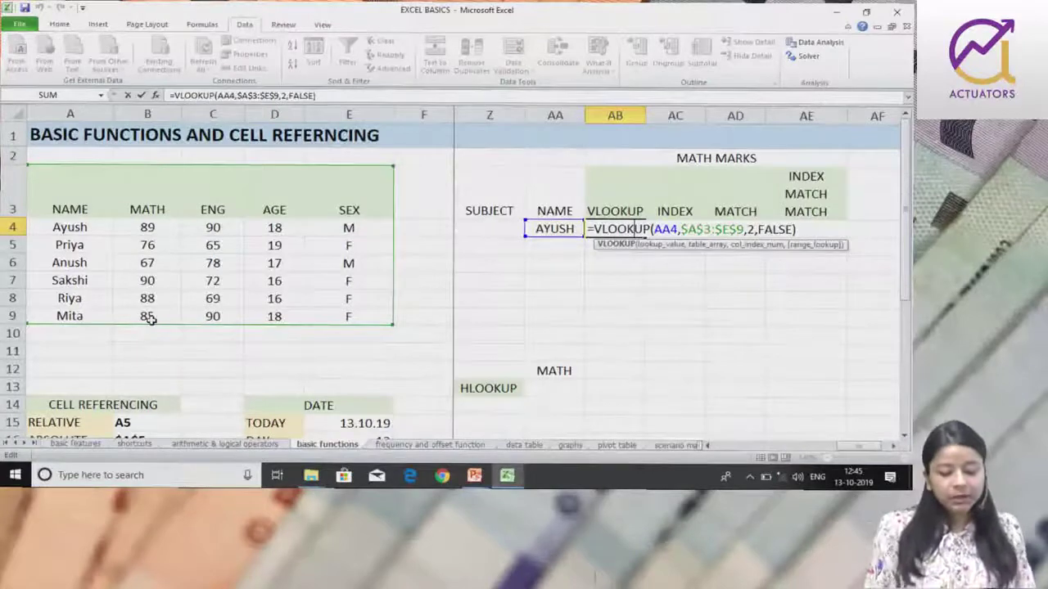
key("Return")
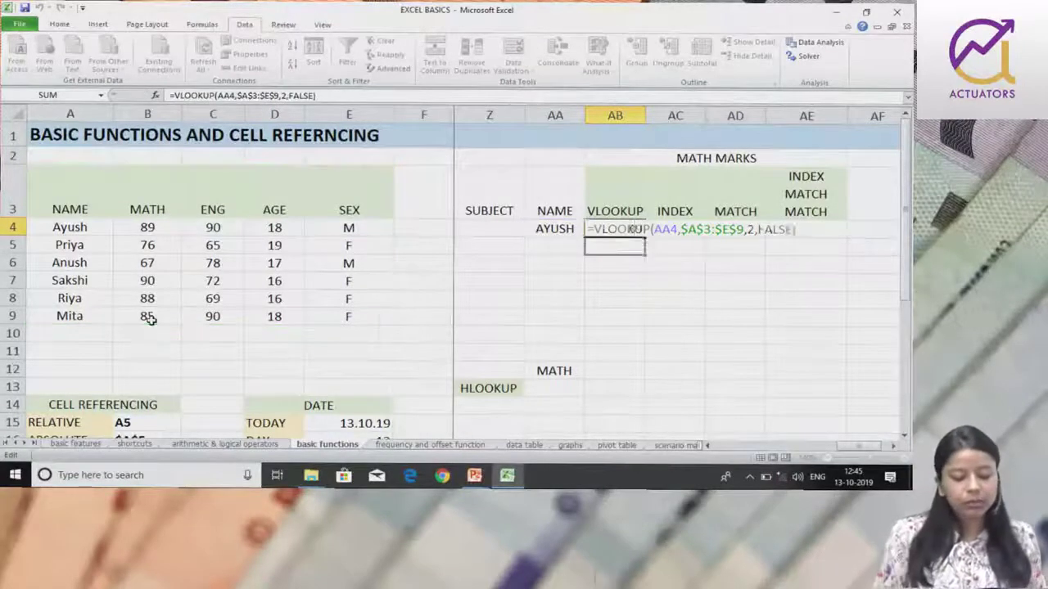
left_click(609, 231)
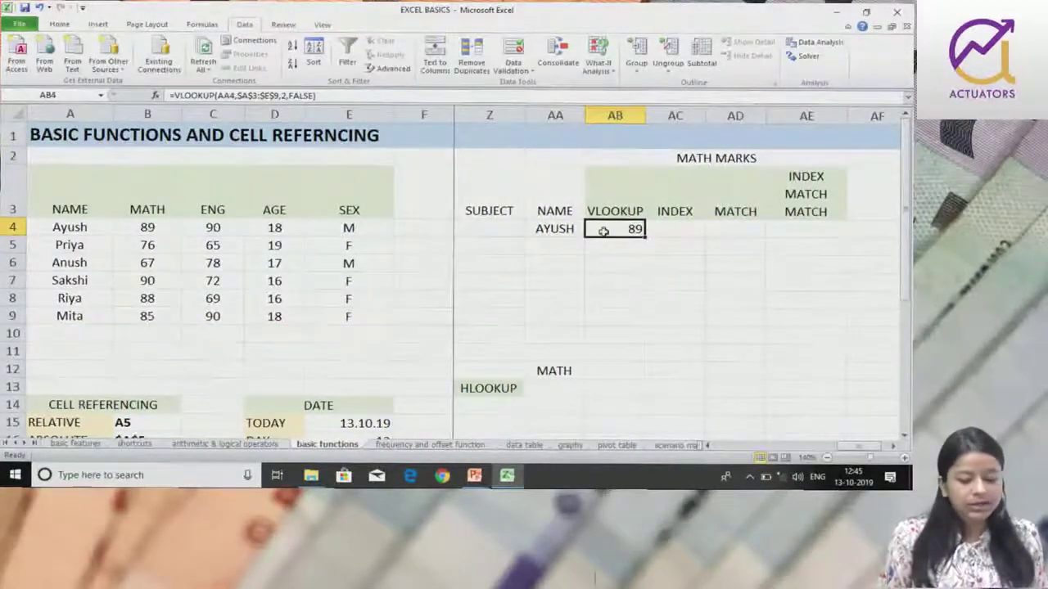
left_click(577, 246)
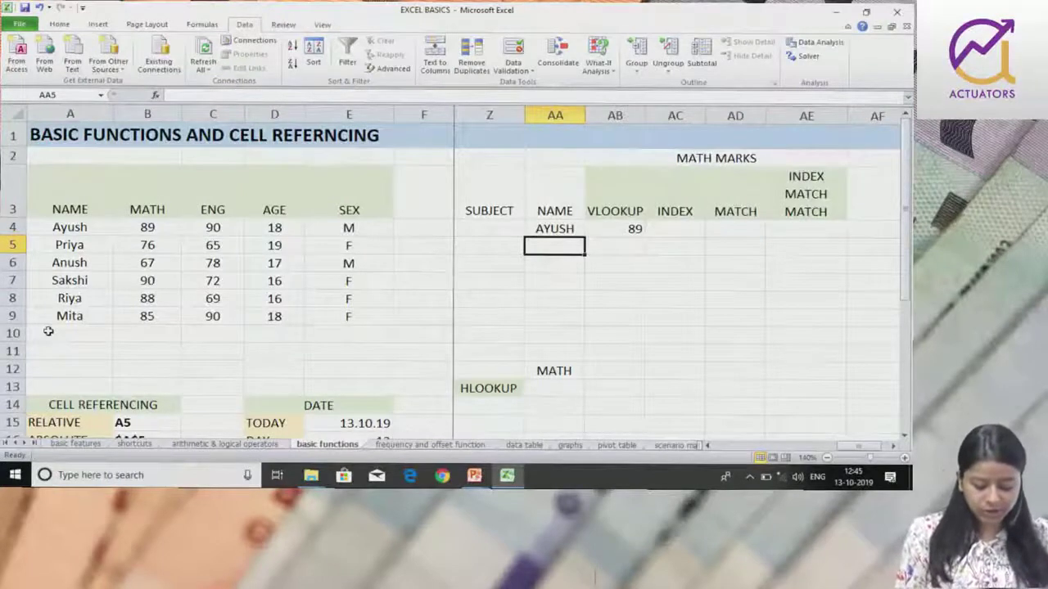
Enter a second student's name in AA5 and fill the VLOOKUP down to AB5, returning 90
type("SAKSHI")
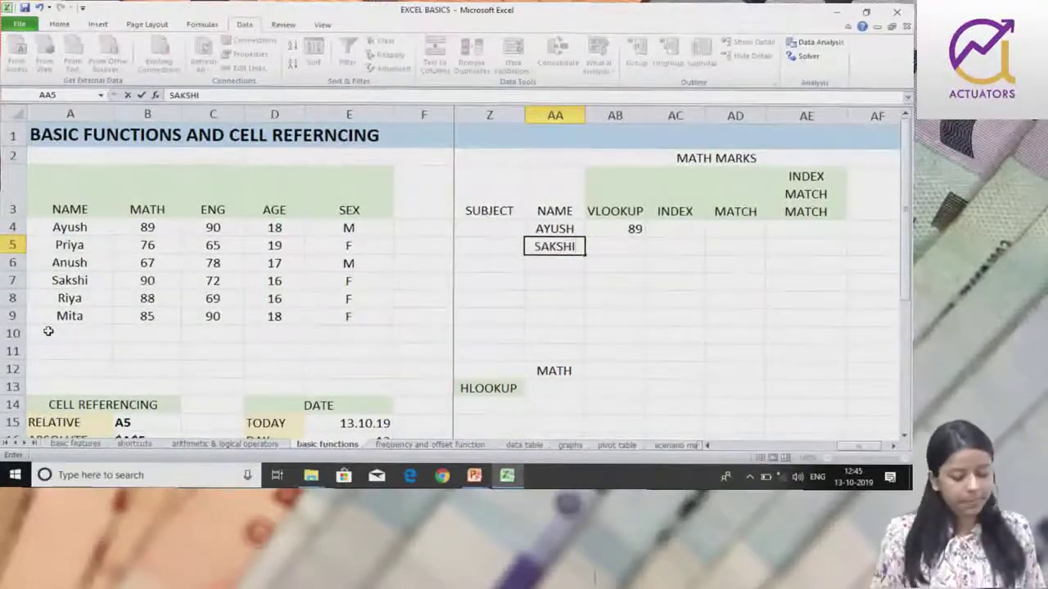
key("Return")
left_click(635, 228)
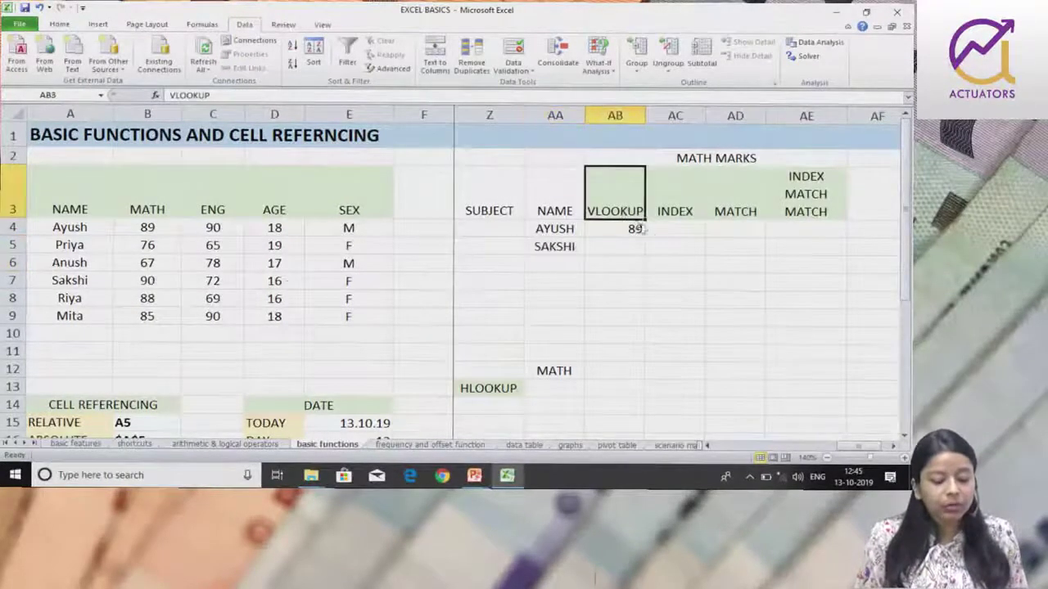
left_click_drag(645, 237, 645, 252)
left_click(635, 245)
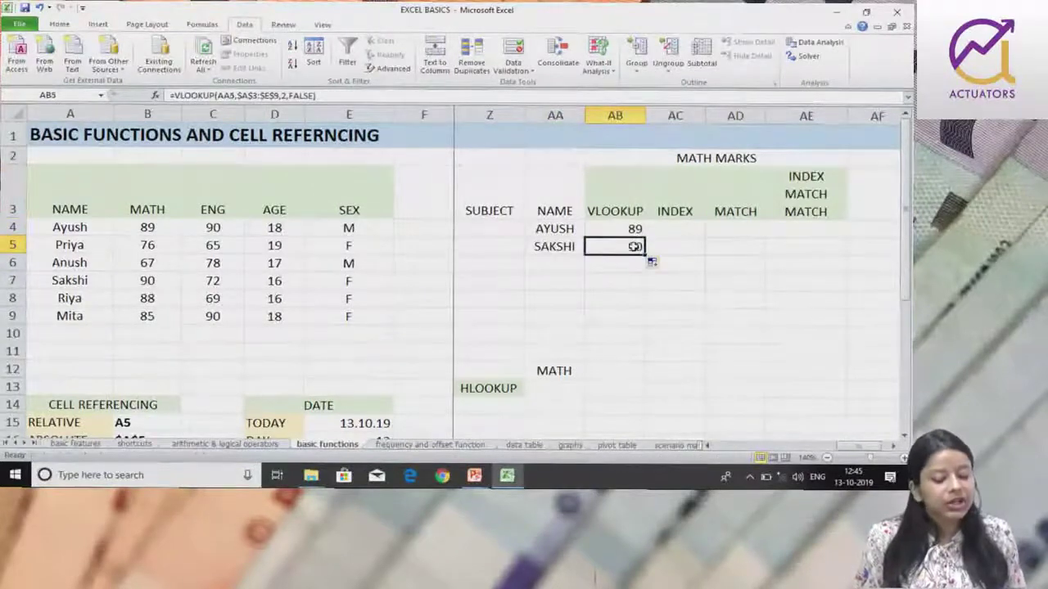
left_click(153, 280)
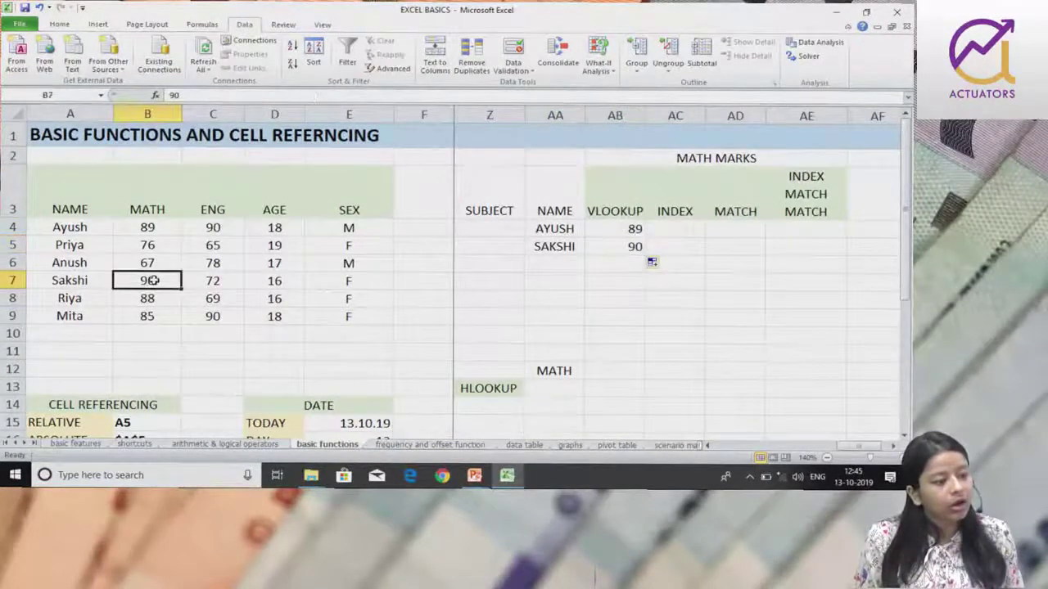
double_click(622, 251)
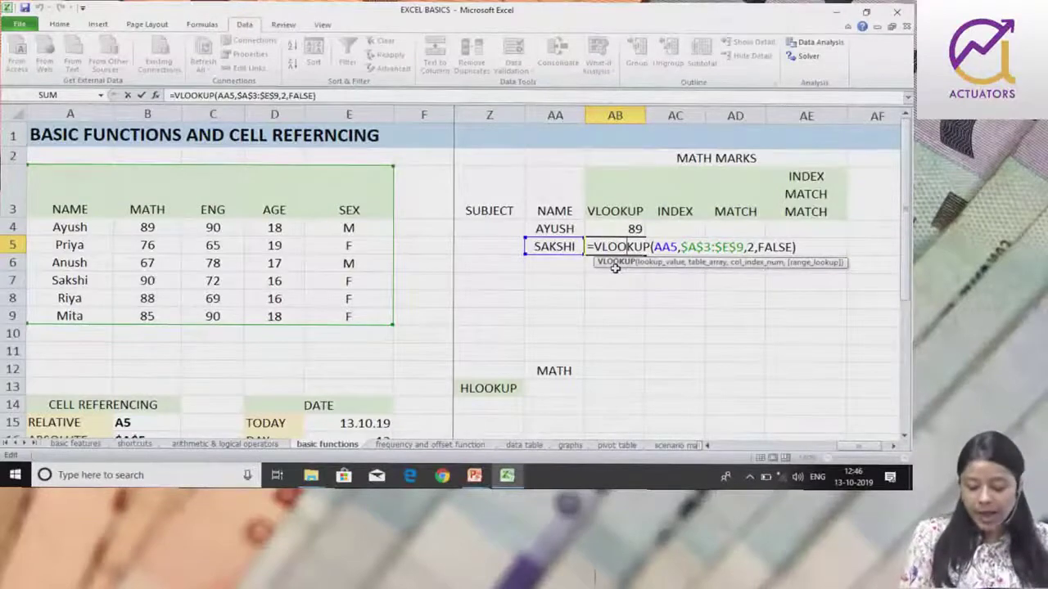
key("Return")
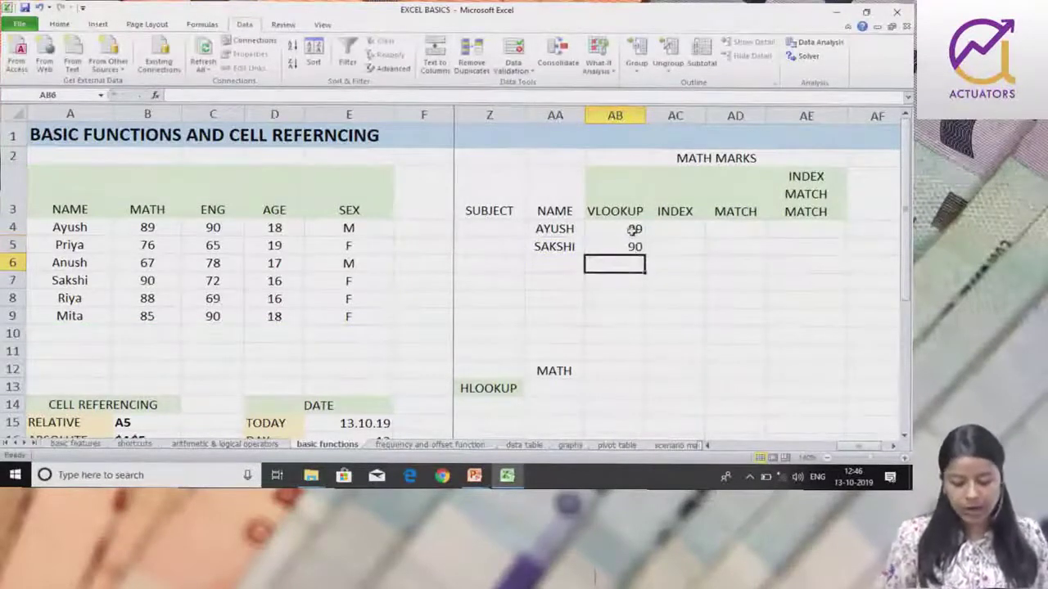
Review and recommit =VLOOKUP(AA4,$A$3:$E$9,2,FALSE) in AB4
double_click(634, 229)
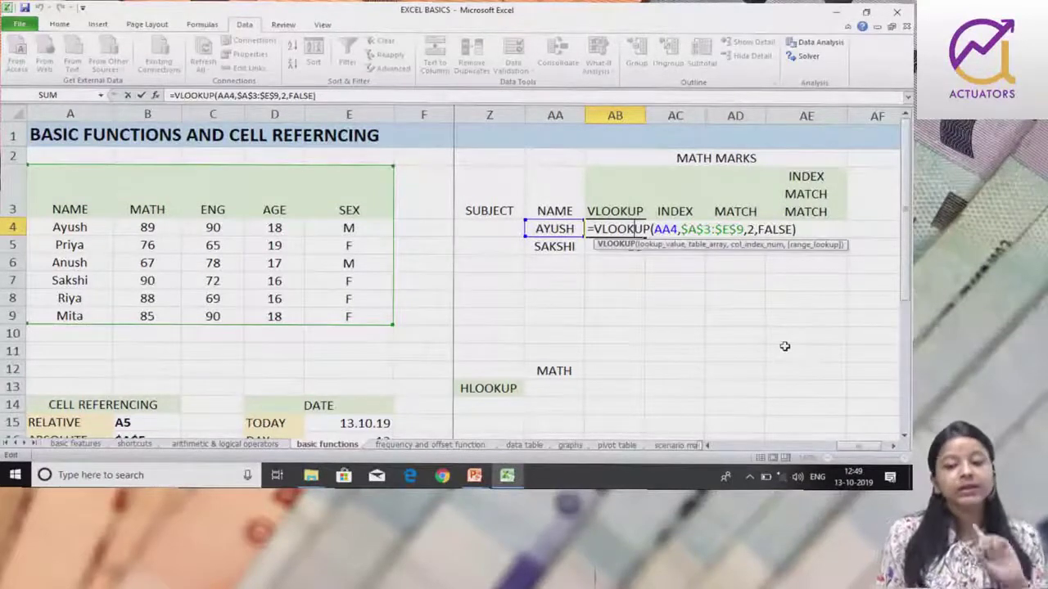
key("Return")
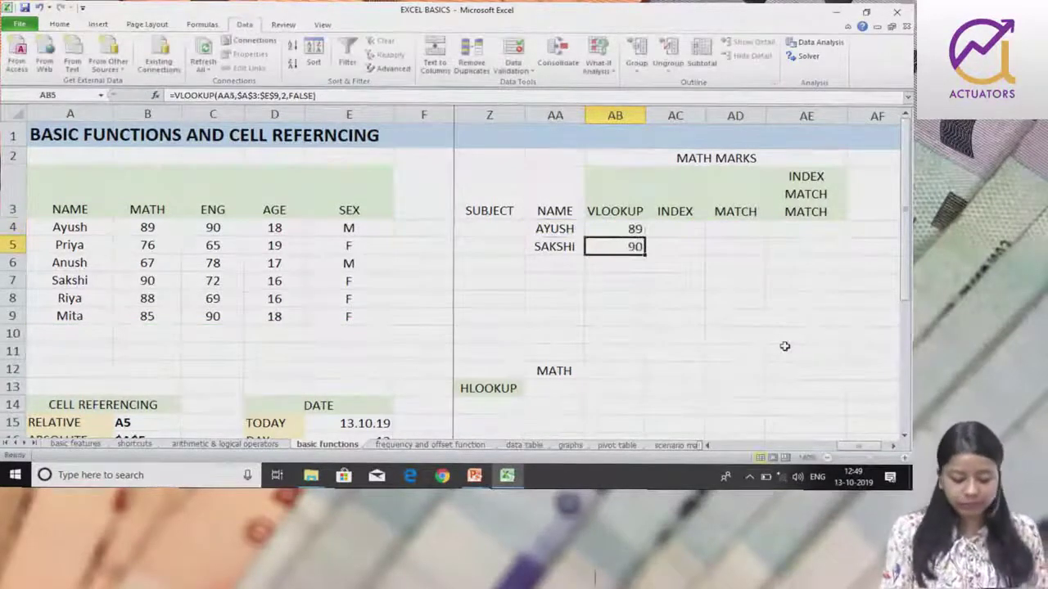
double_click(610, 232)
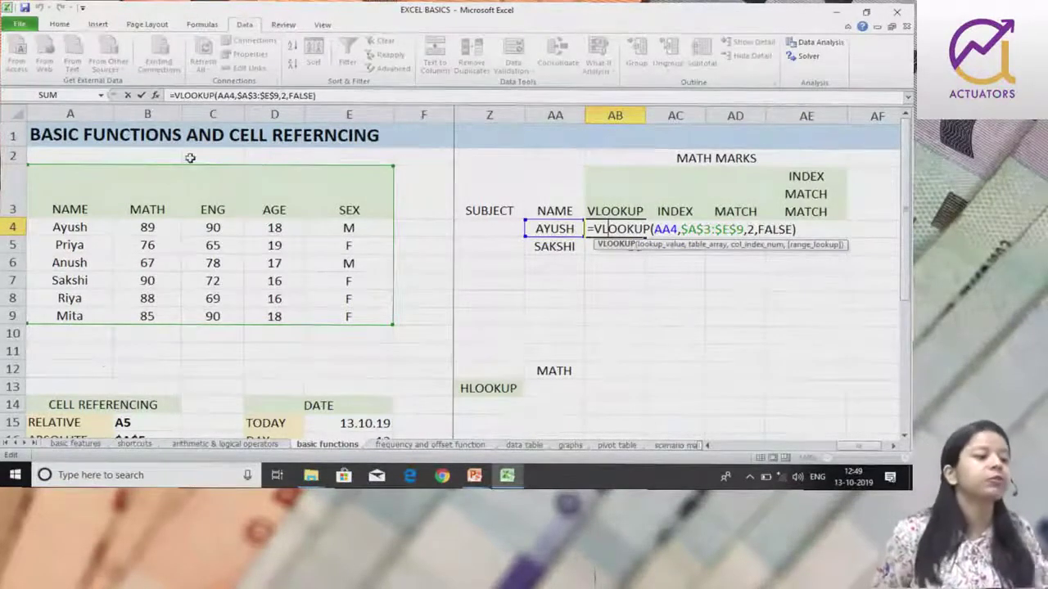
left_click_drag(191, 163, 189, 167)
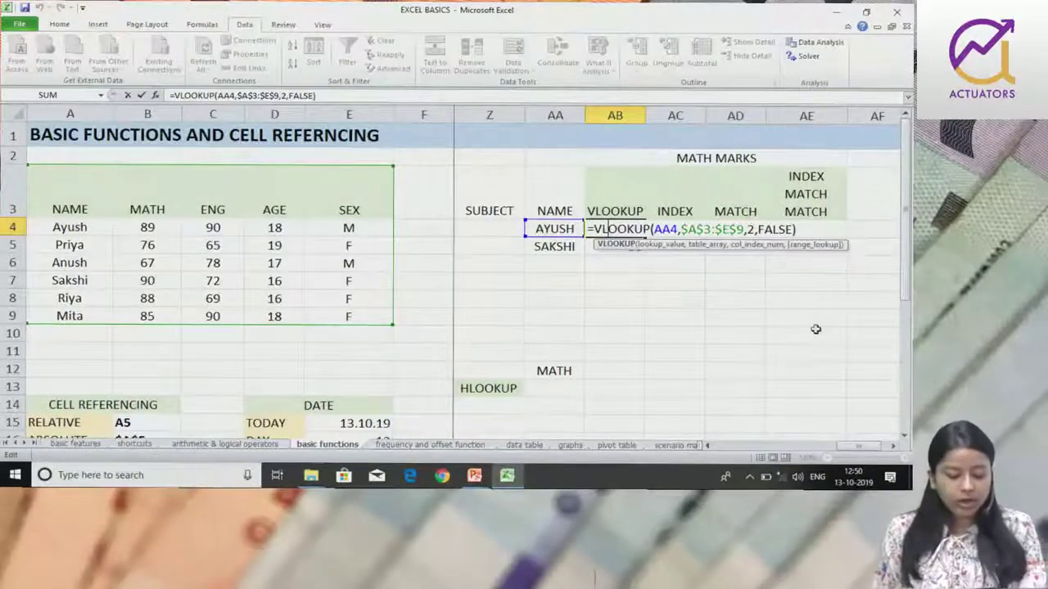
key("Return")
Insert a blank column before column A, shifting the table right
left_click(70, 115)
right_click(70, 118)
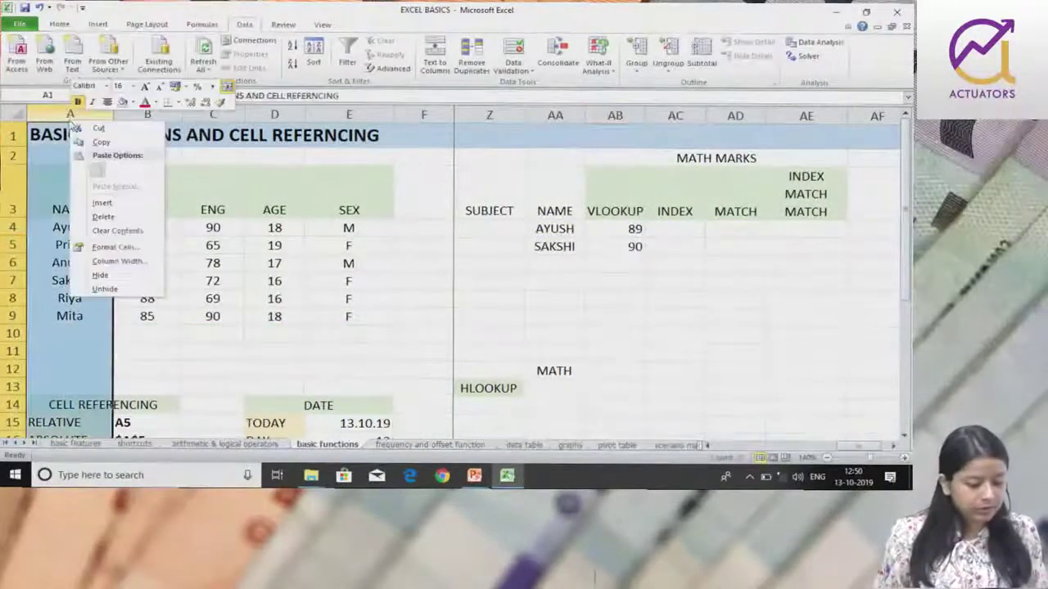
left_click(125, 204)
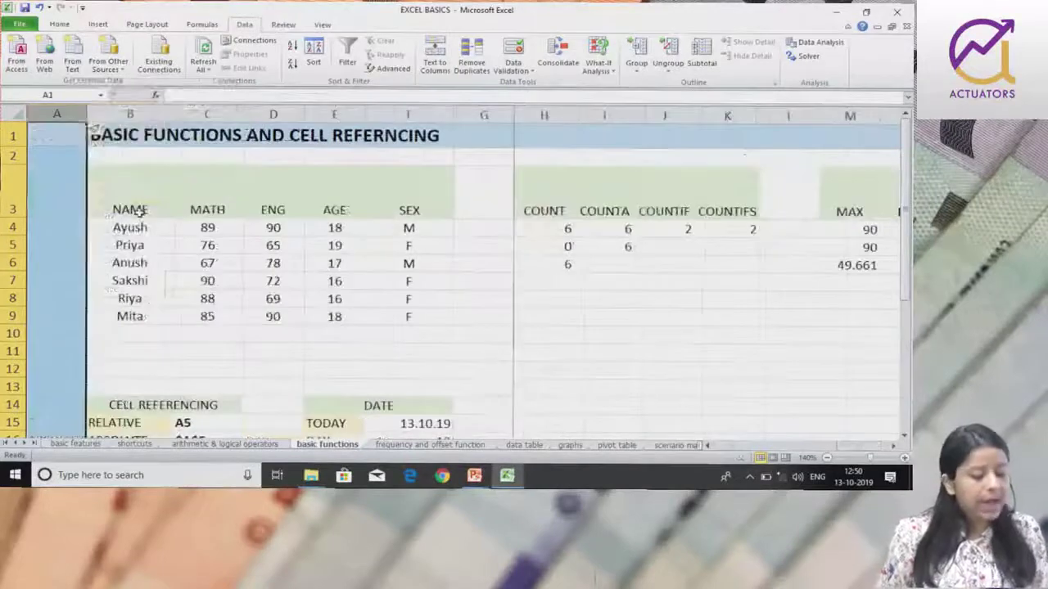
left_click(129, 204)
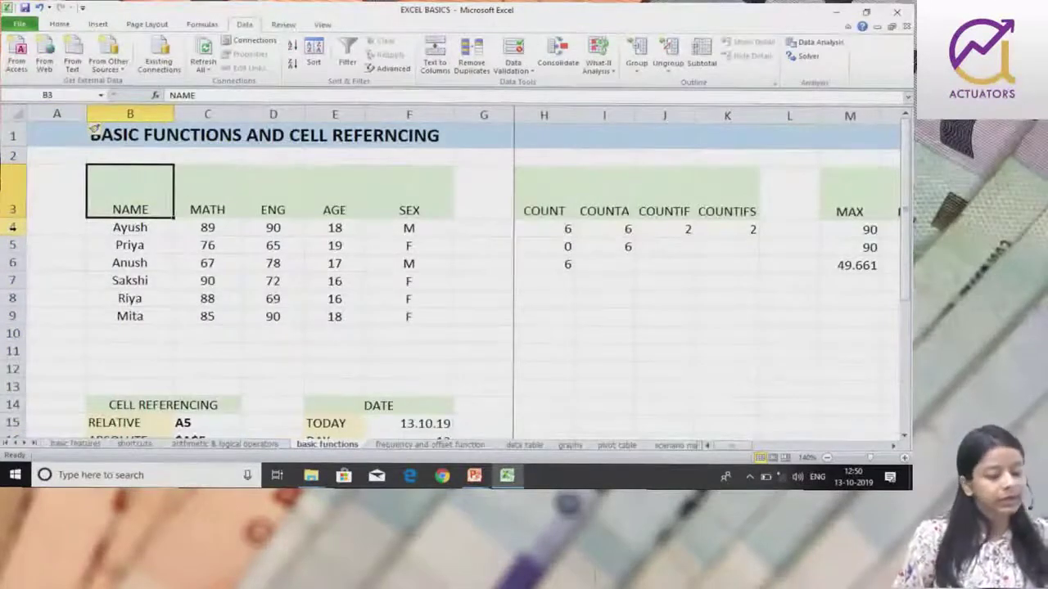
Open the shifted VLOOKUP in AC4, now =VLOOKUP(AB4,$B$3:$F$9,2,FALSE), for editing
left_click(627, 228)
key("Right")
key("Right")
key("Right")
key("Right")
key("Right")
key("Right")
key("Right")
key("Right")
key("Right")
key("Right")
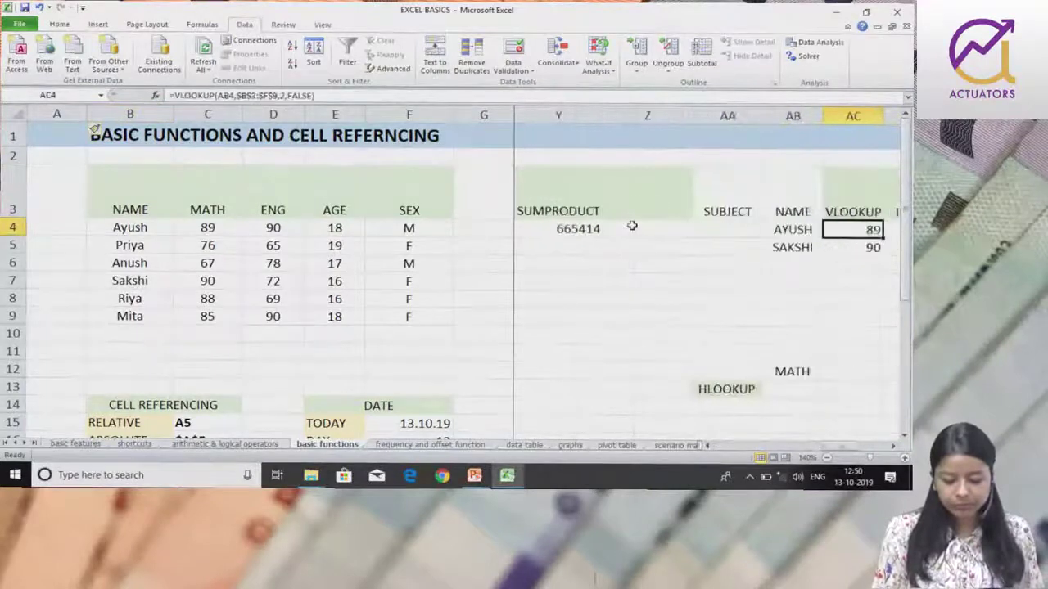
key("Right")
key("Right")
key("Left")
key("Left")
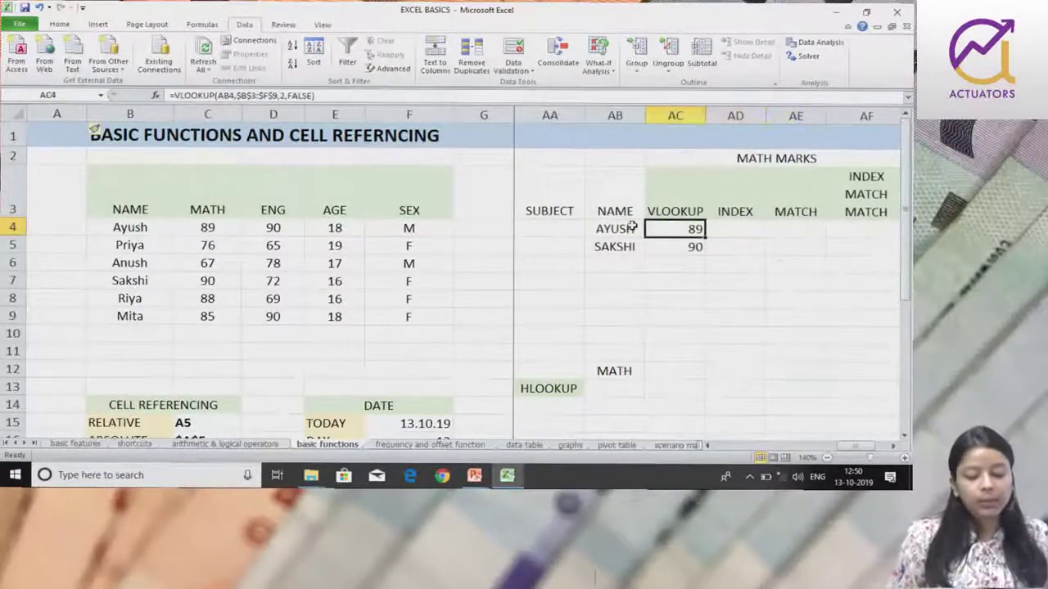
double_click(688, 230)
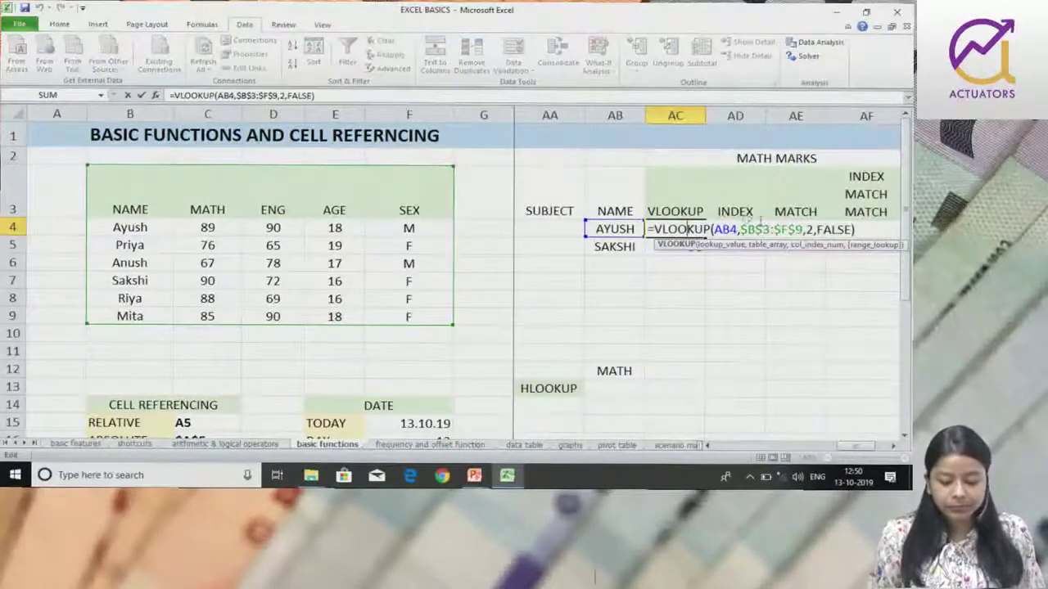
Change AC4's VLOOKUP to table A3:F9 and column index 3, yielding #N/A
left_click_drag(802, 230, 743, 231)
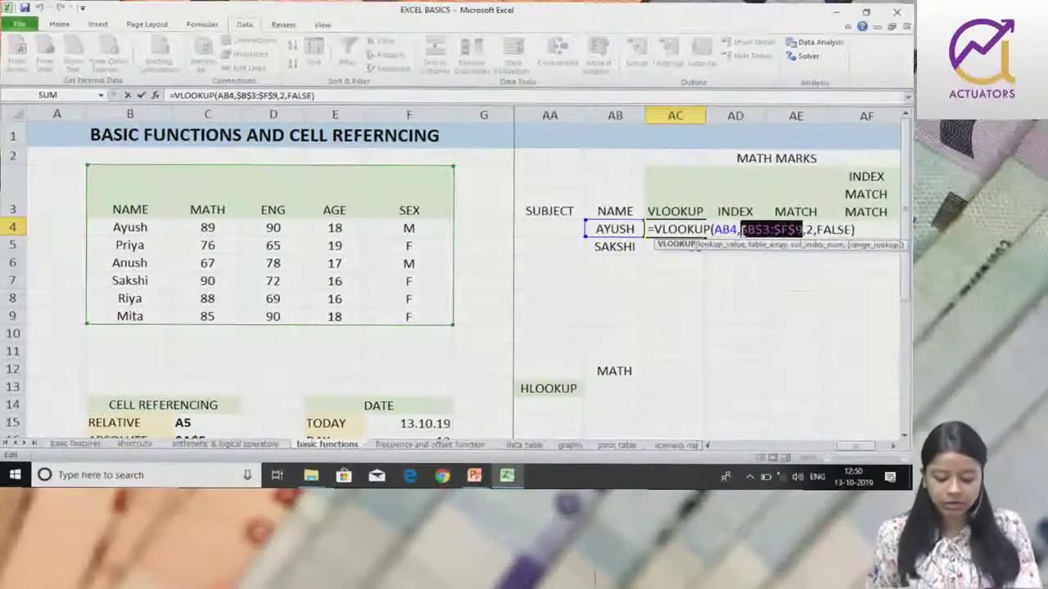
key("BackSpace")
left_click_drag(61, 190, 403, 318)
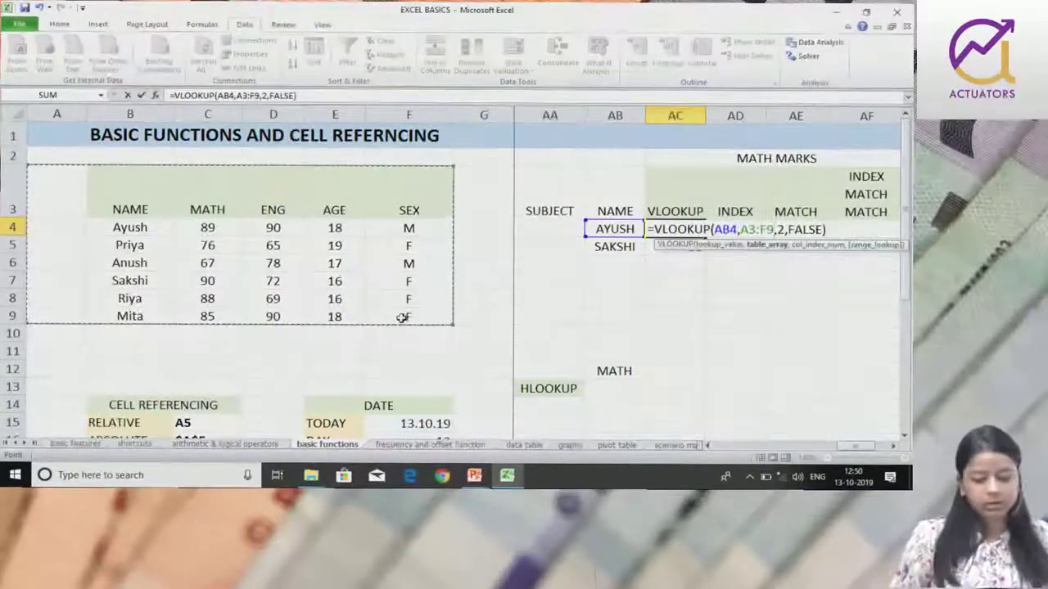
left_click(783, 230)
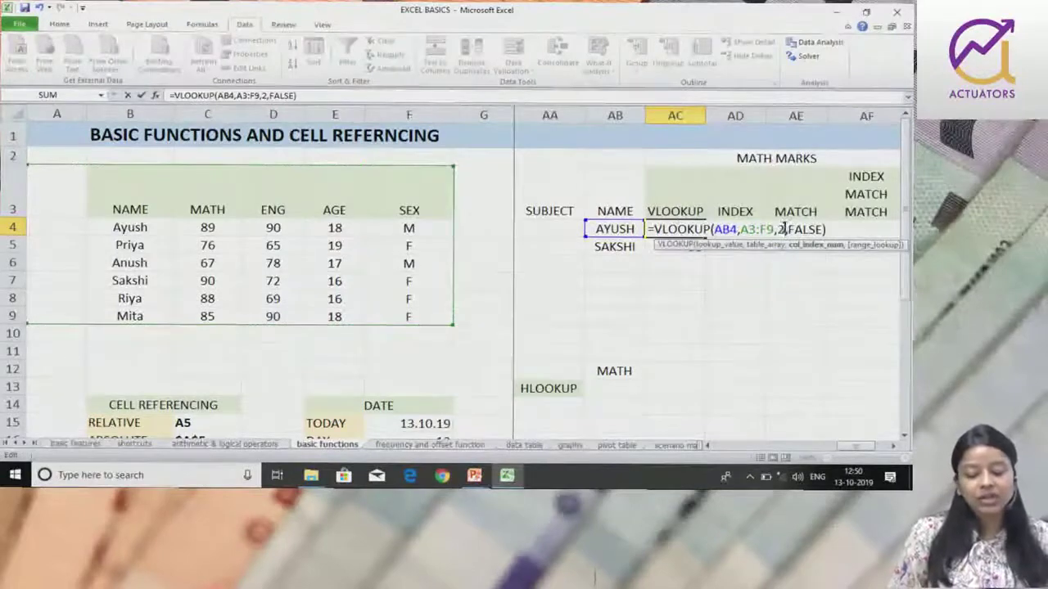
left_click(782, 229)
key("BackSpace")
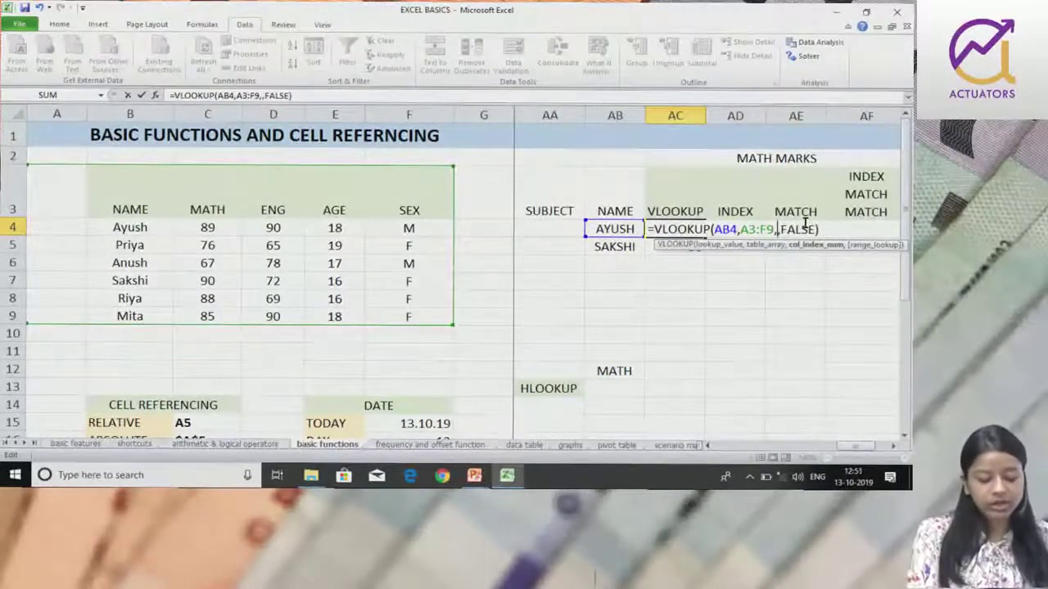
type("3")
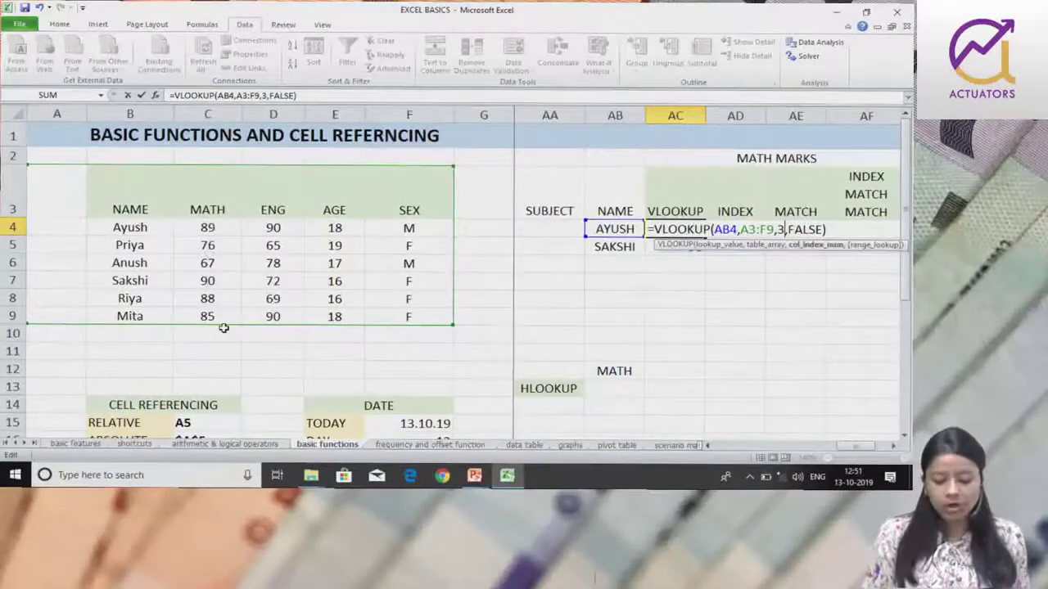
key("Return")
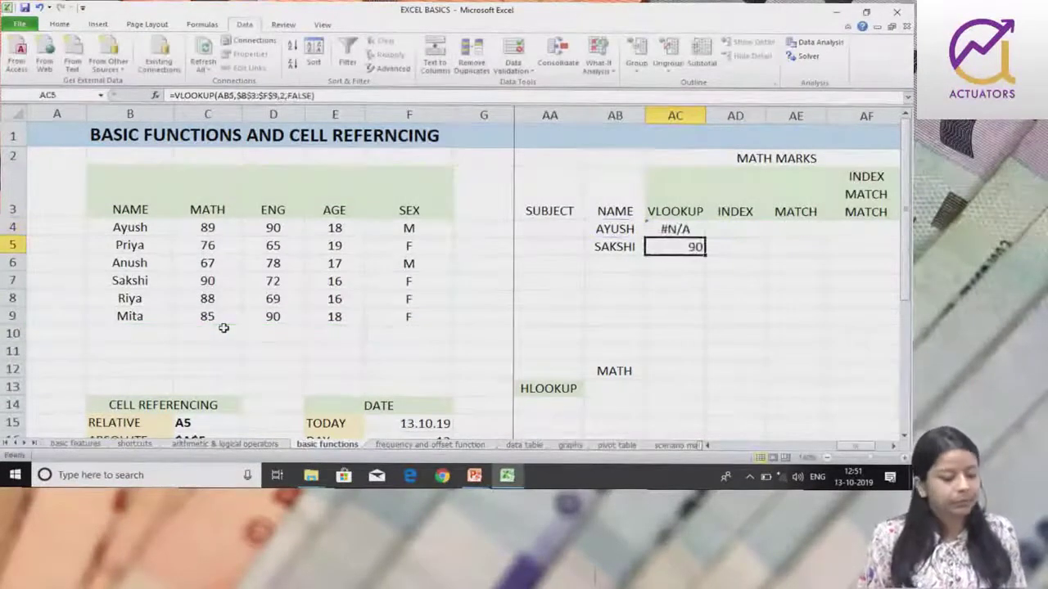
Reopen AC4's formula to highlight lookup value AB4 and table array A3:F9
left_click(695, 225)
double_click(695, 227)
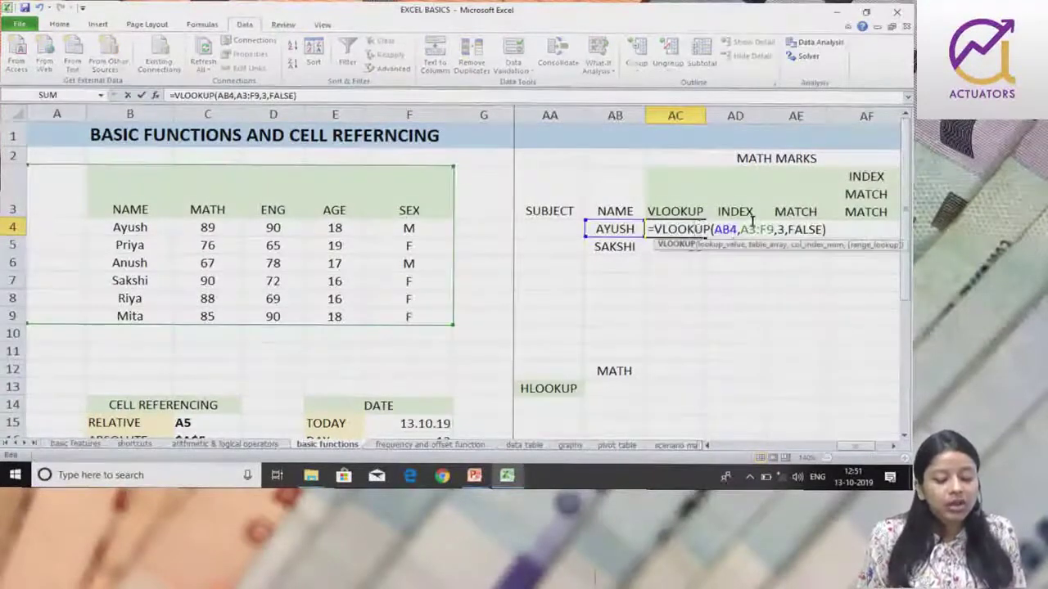
left_click_drag(730, 229, 711, 229)
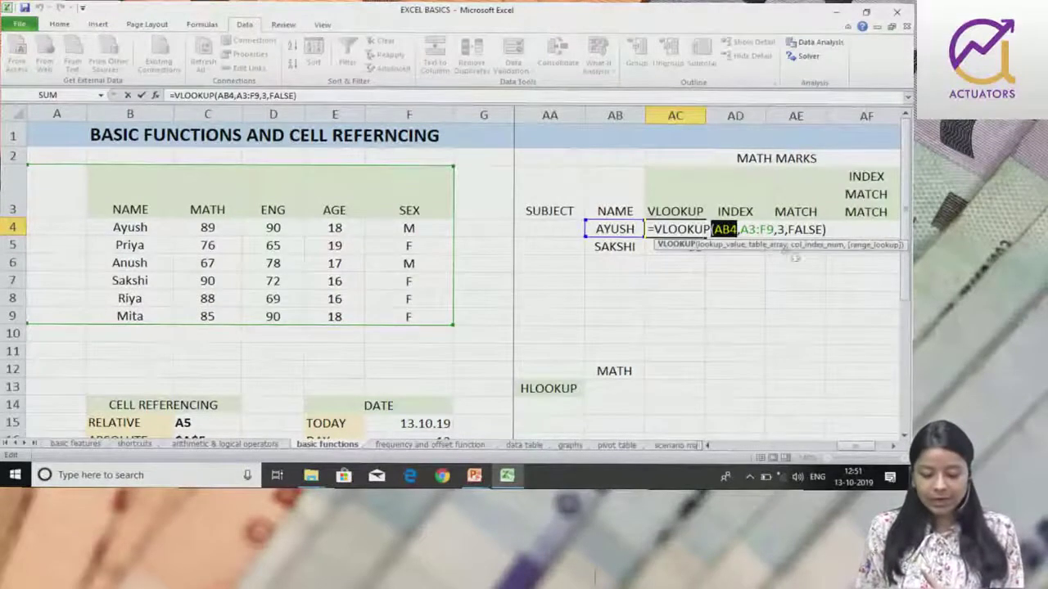
left_click_drag(774, 230, 739, 232)
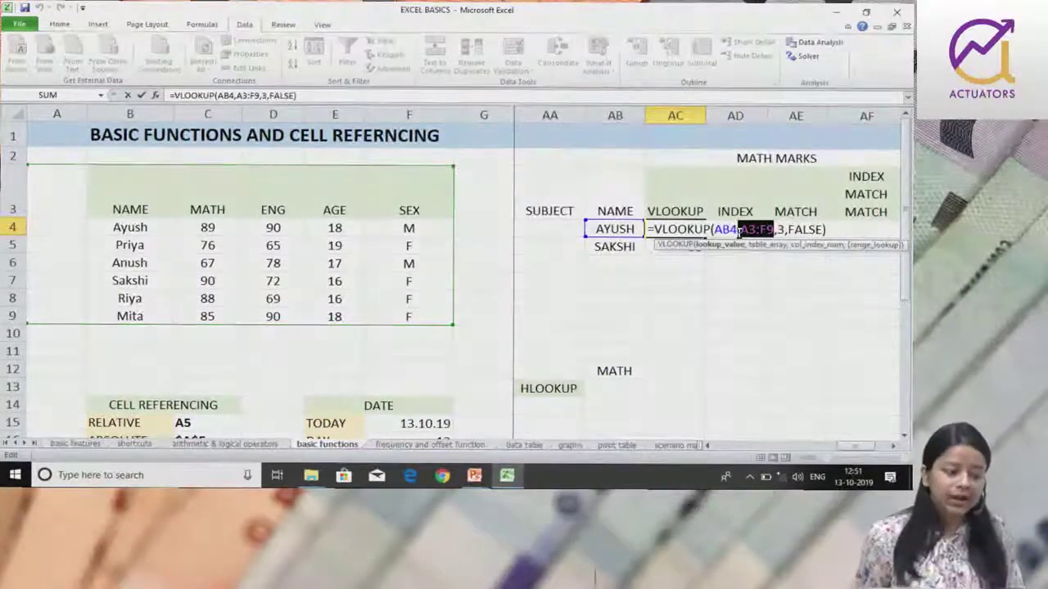
left_click(737, 297)
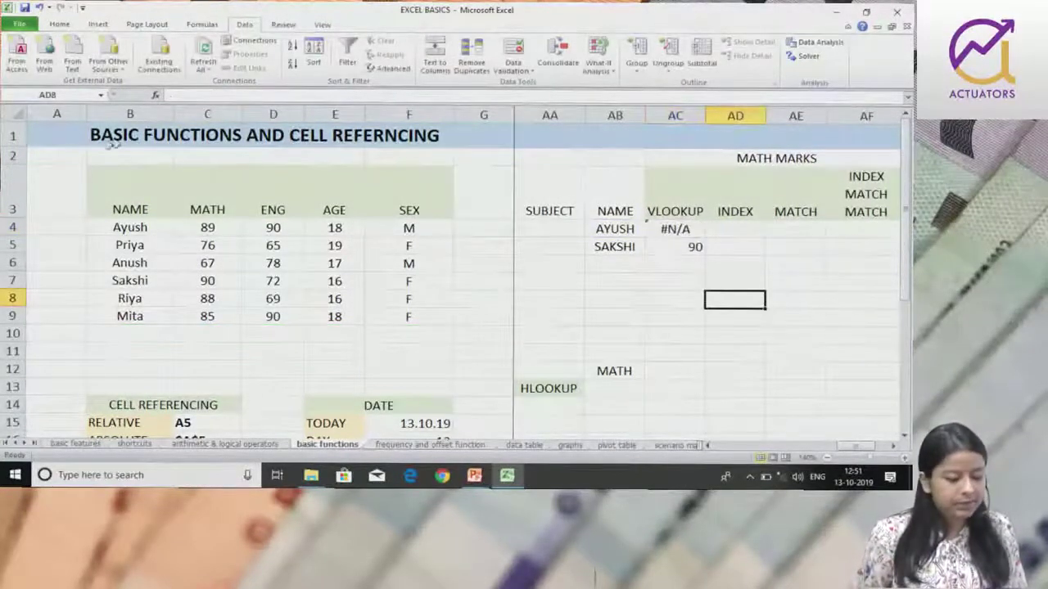
Delete the empty column A and open AB4's =VLOOKUP(AA4,A3:E9,3,FALSE), now returning 90
right_click(57, 114)
left_click(86, 210)
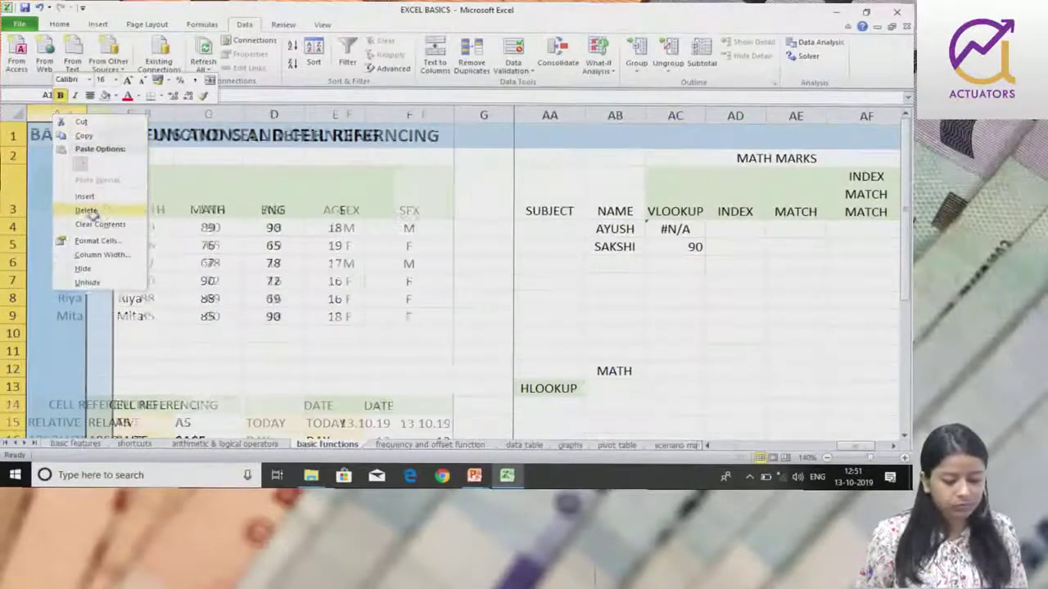
left_click(610, 230)
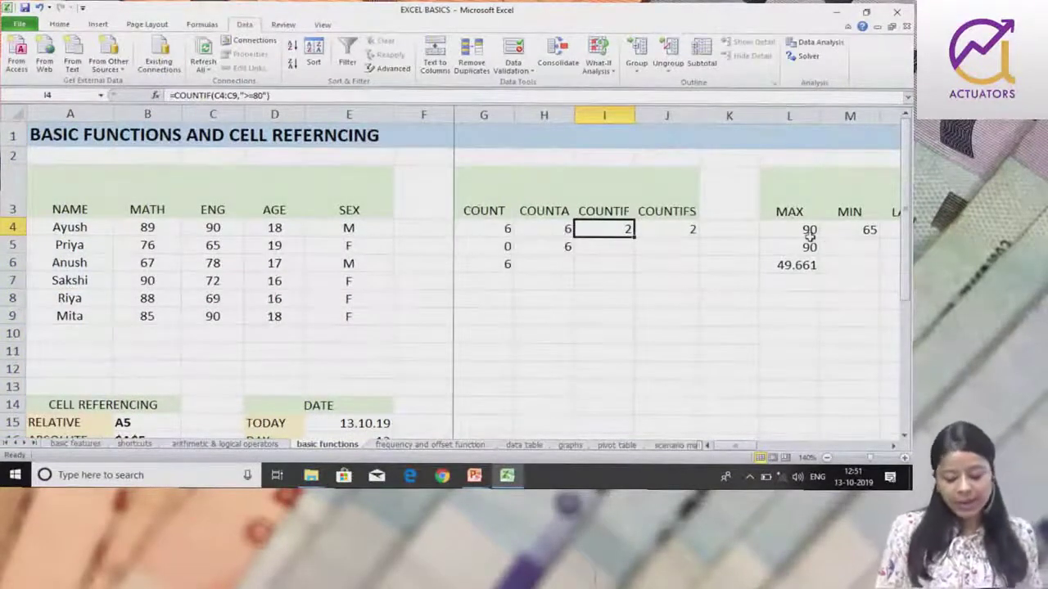
key("Right")
key("Right")
key("Right")
key("Right")
key("Right")
key("Right")
key("Right")
key("Right")
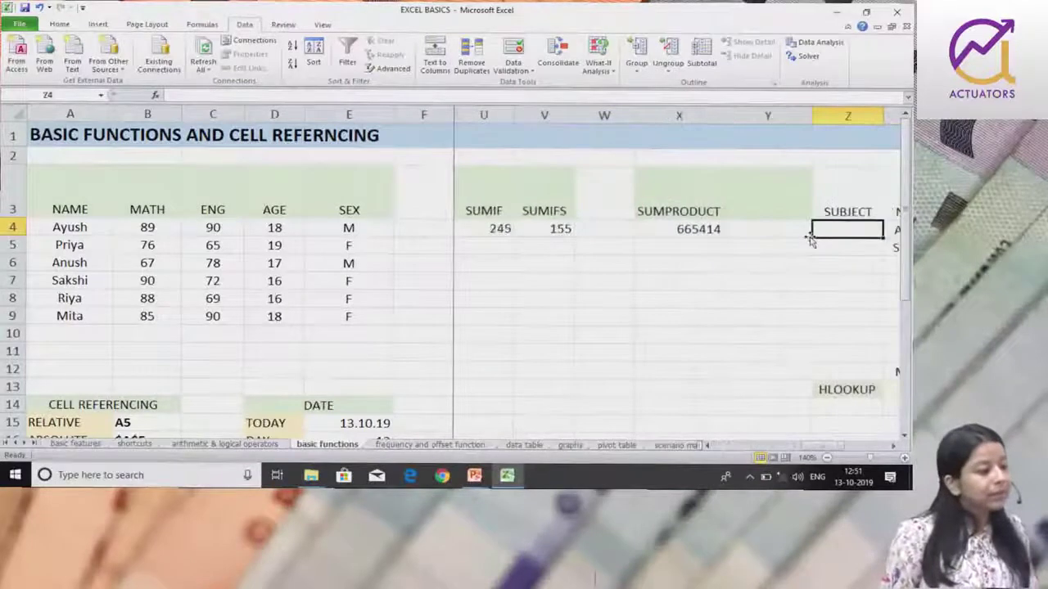
key("Right")
key("Right")
key("Right")
key("Right")
key("Right")
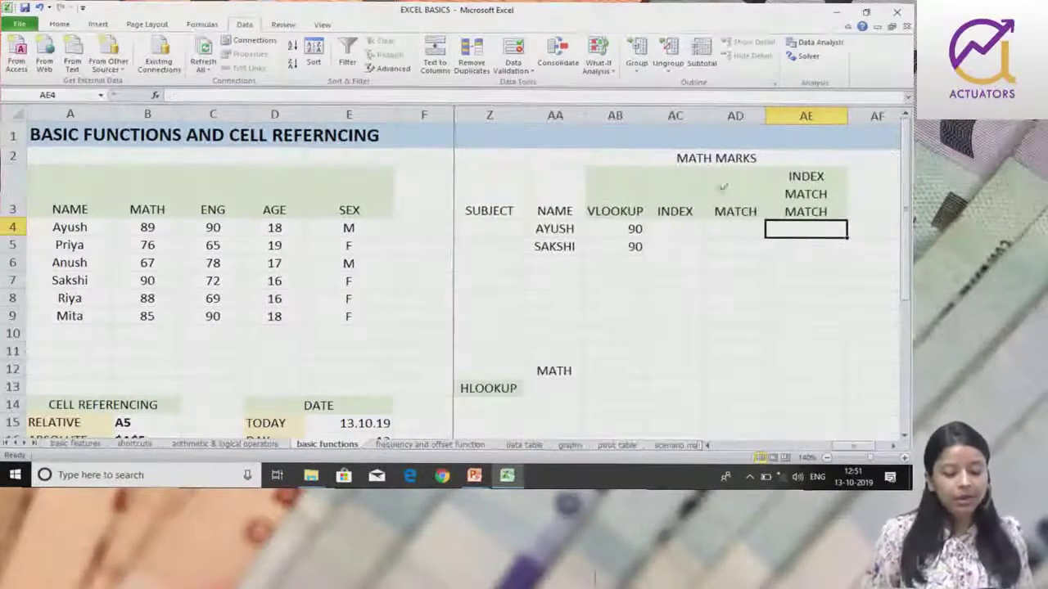
key("Left")
key("Left")
double_click(633, 228)
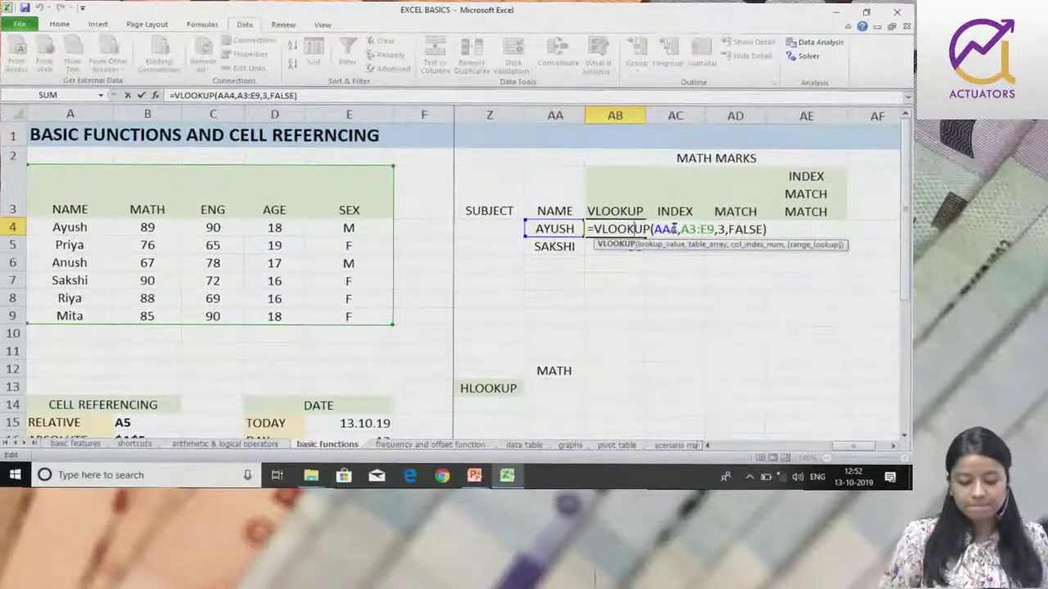
Edit AB4 to =VLOOKUP(AA4,A3:E9,2,FALSE) so it returns the MATH mark 89 again
double_click(722, 229)
type("2")
key("Return")
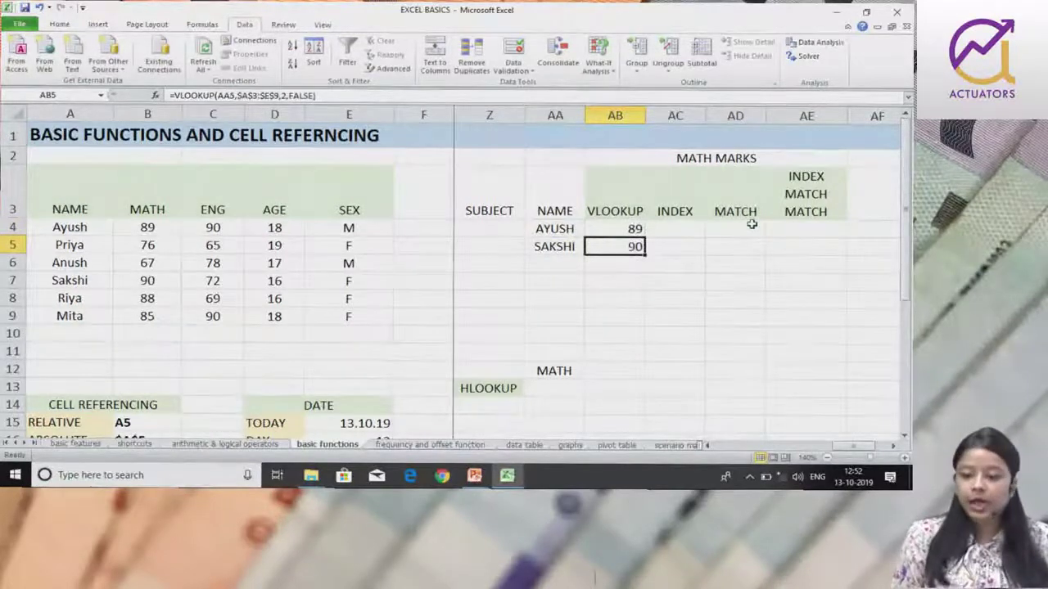
left_click(651, 229)
left_click(626, 229)
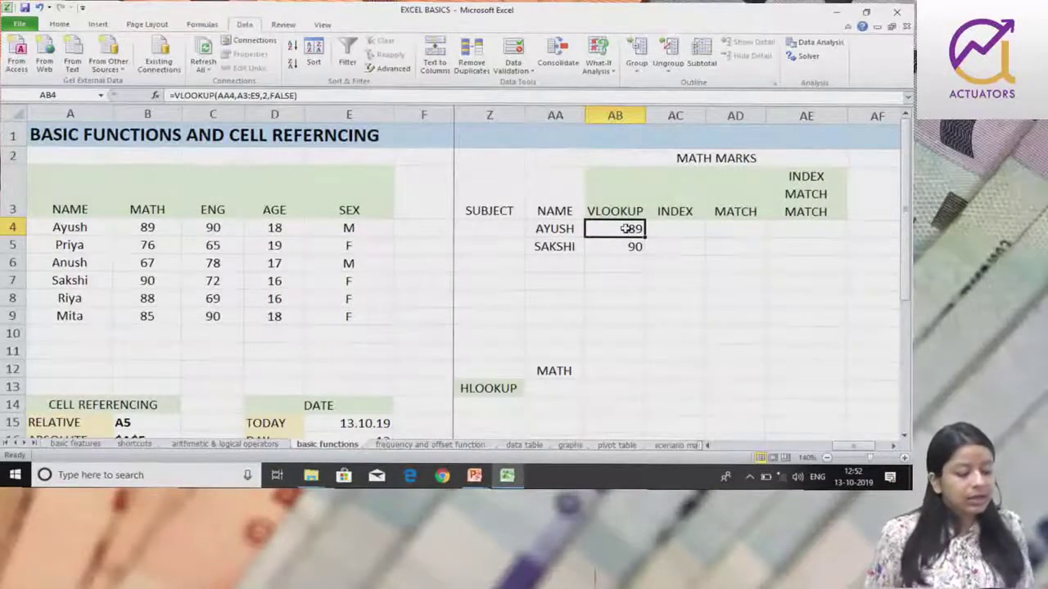
Highlight the MATH-to-SEX data block B3:E10 for reference
left_click_drag(131, 192, 316, 328)
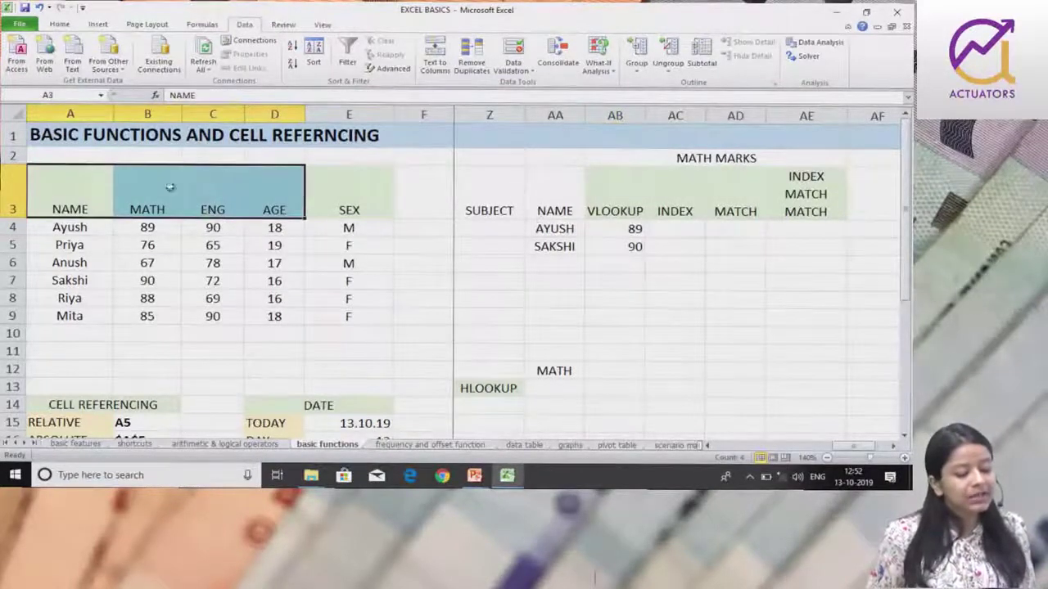
left_click_drag(316, 328, 311, 325)
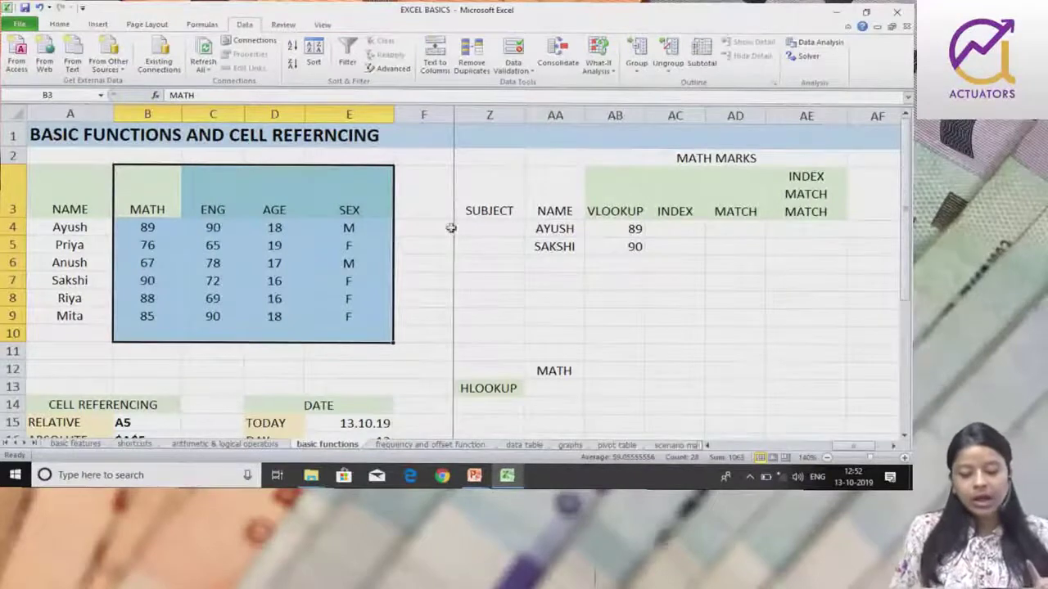
left_click(632, 239)
Delete the second lookup row's name and result, leaving AA4 selected on the Data tab
mouse_move(565, 247)
left_mouse_down()
mouse_move(682, 276)
mouse_move(645, 265)
left_mouse_up()
key("Delete")
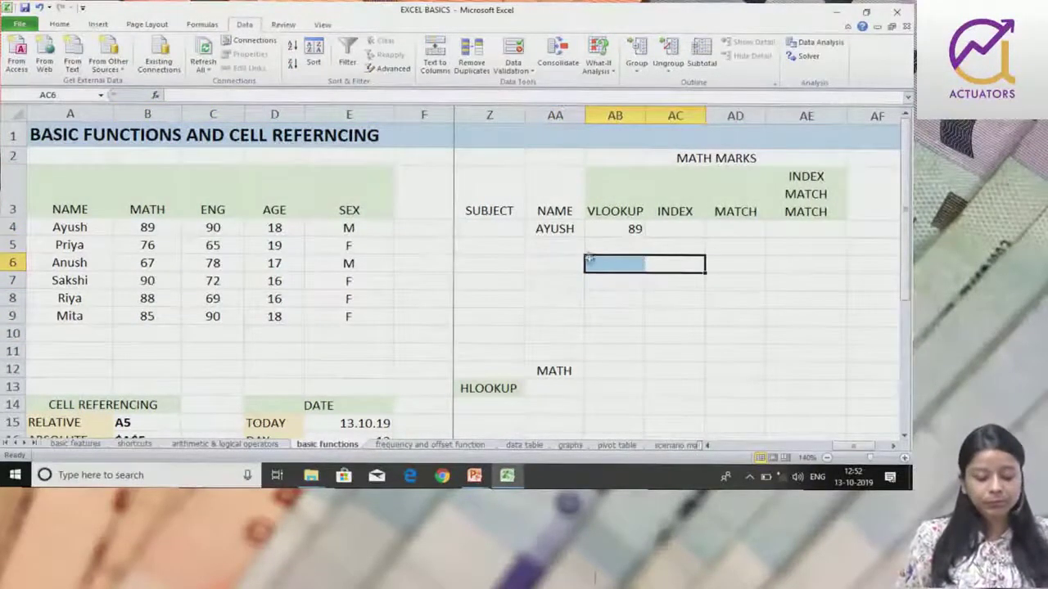
left_click(557, 227)
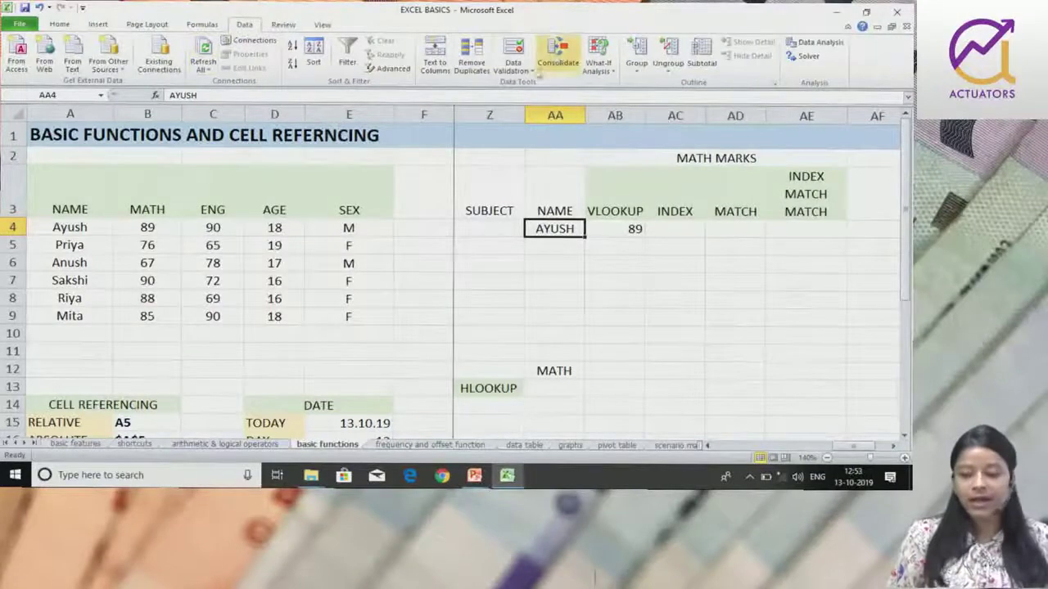
left_click(516, 70)
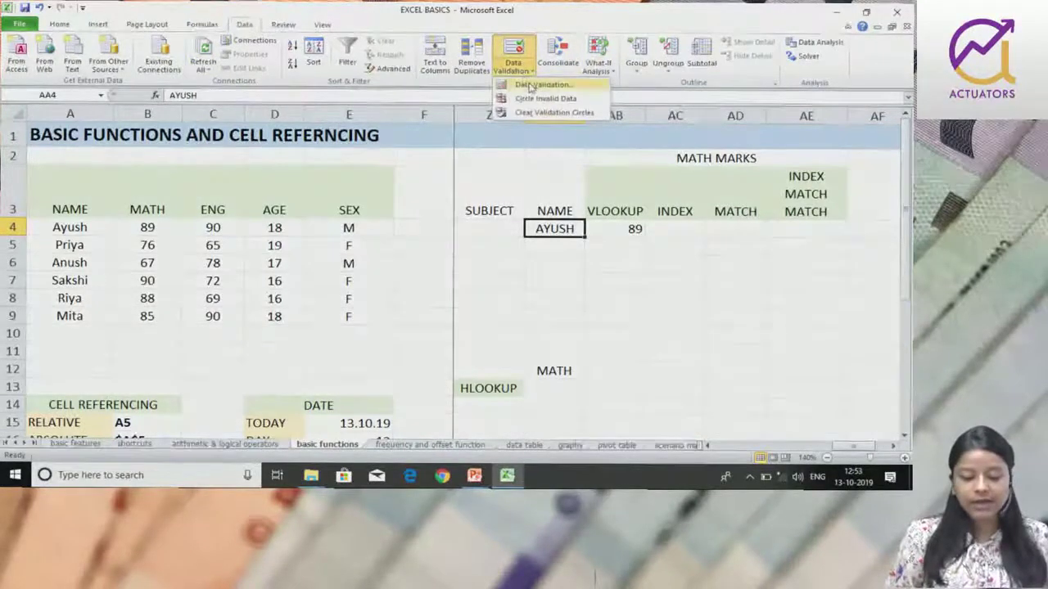
Give AA4 List data validation sourced from the student names =$A$4:$A$9
left_click(542, 85)
mouse_move(599, 112)
left_mouse_down()
mouse_move(342, 122)
mouse_move(372, 221)
left_mouse_up()
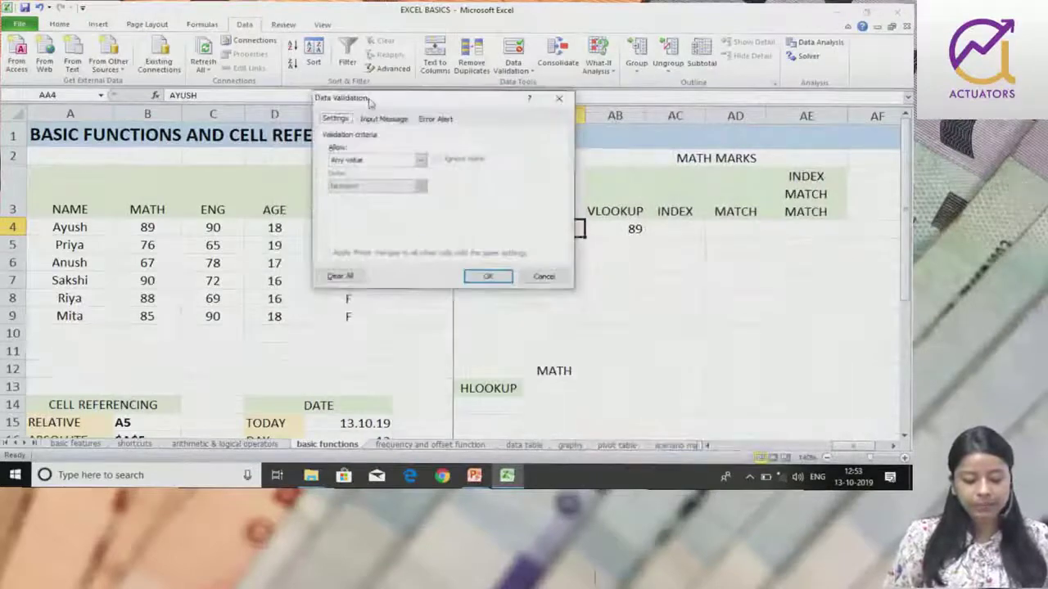
left_click_drag(372, 221, 314, 110)
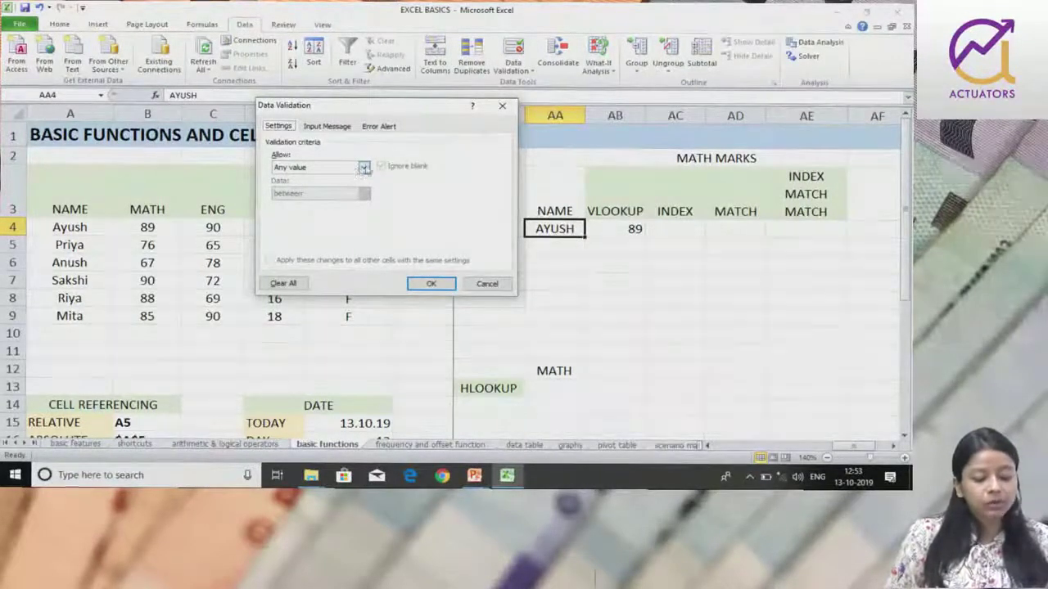
left_click(362, 167)
left_click(339, 203)
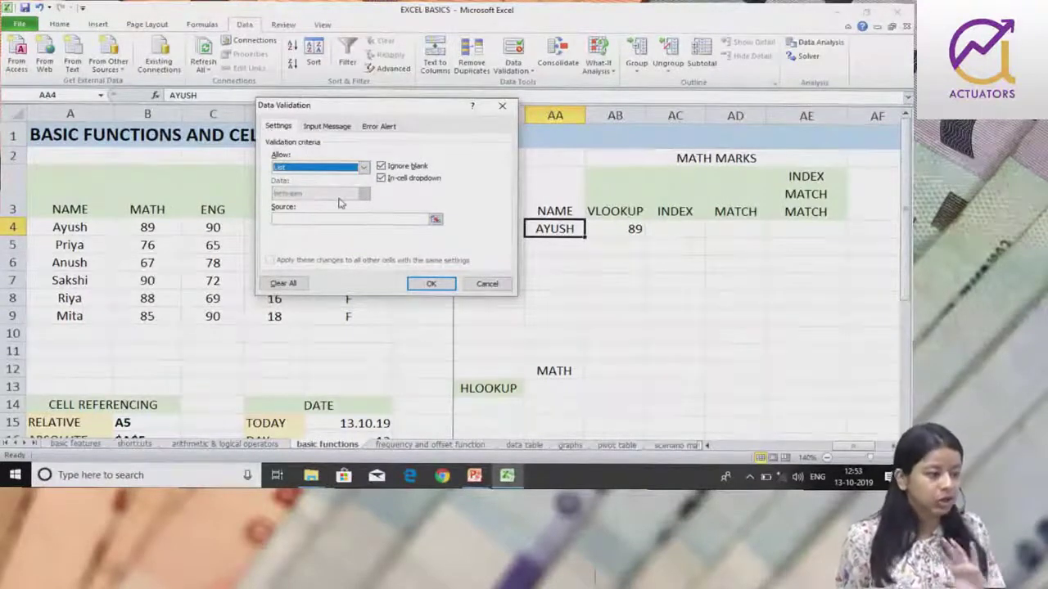
left_click(324, 221)
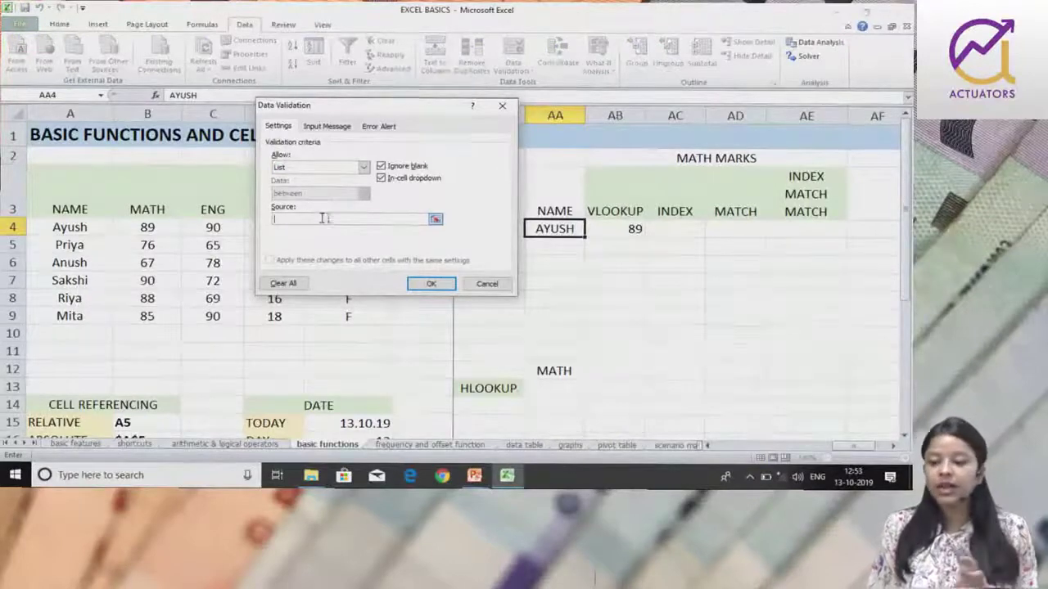
left_click_drag(87, 226, 98, 316)
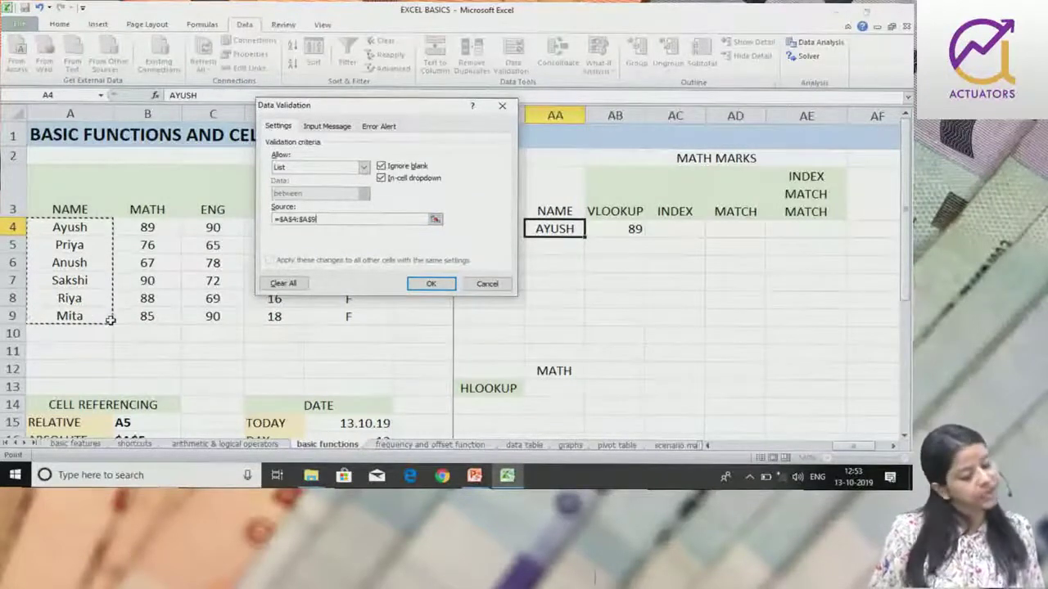
left_click(428, 283)
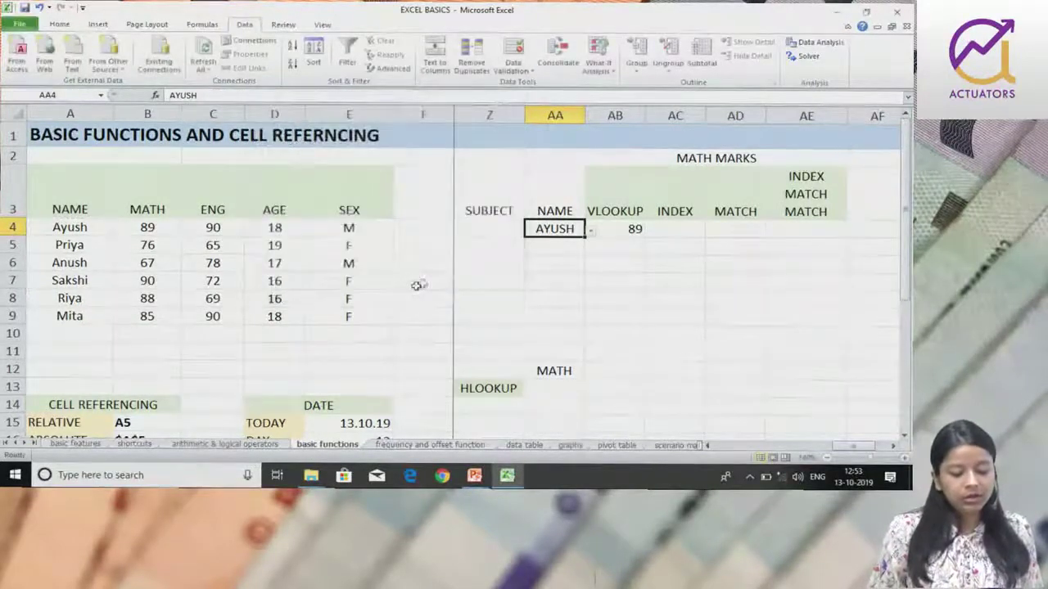
Pick Sakshi, Riya, Sakshi, then Mita from AA4's name dropdown, giving math mark 85
left_click(591, 232)
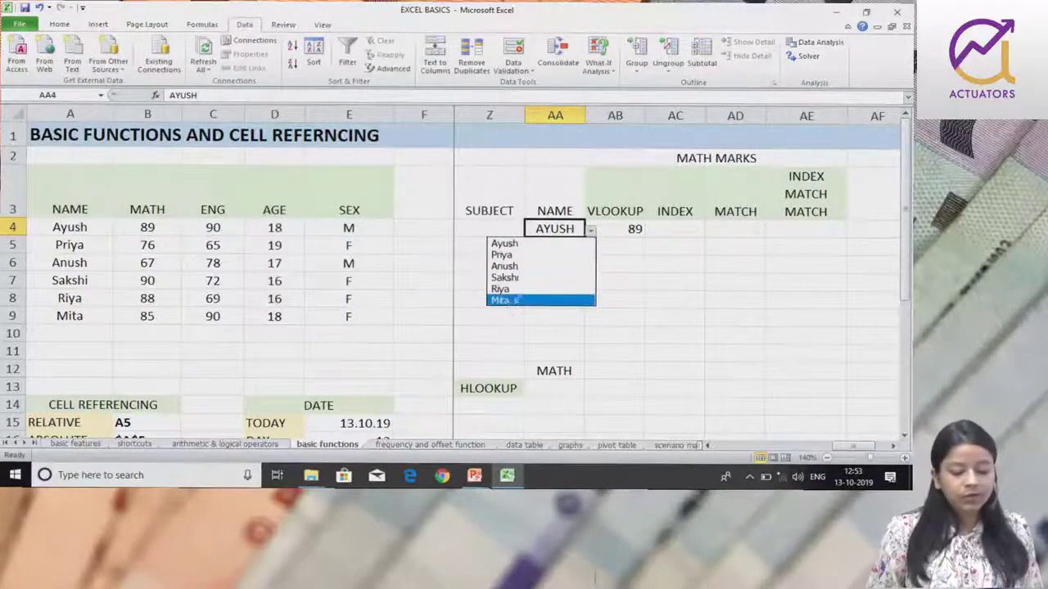
left_click(527, 277)
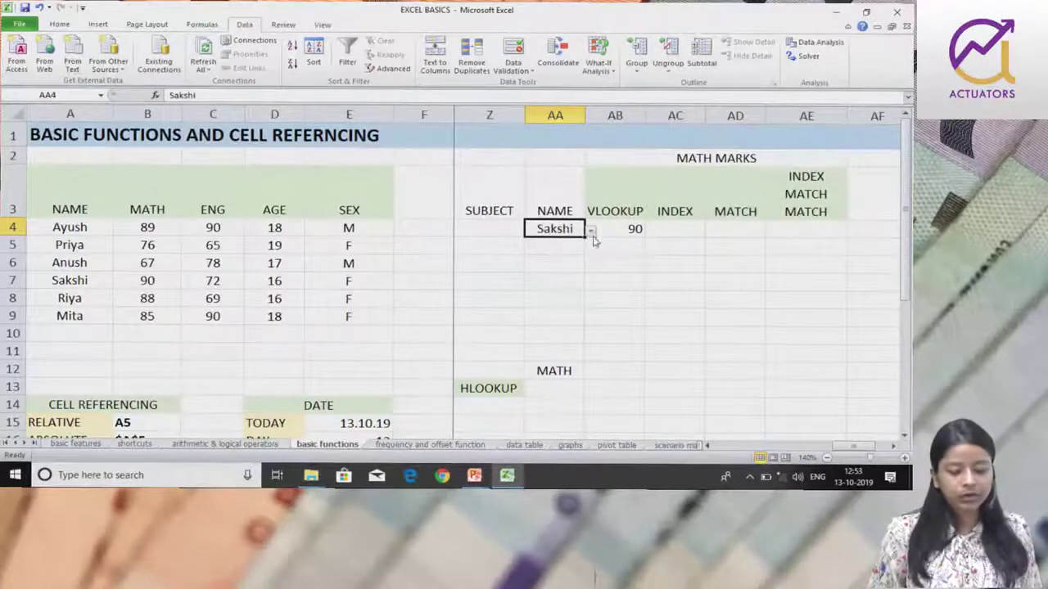
left_click(591, 231)
left_click(562, 287)
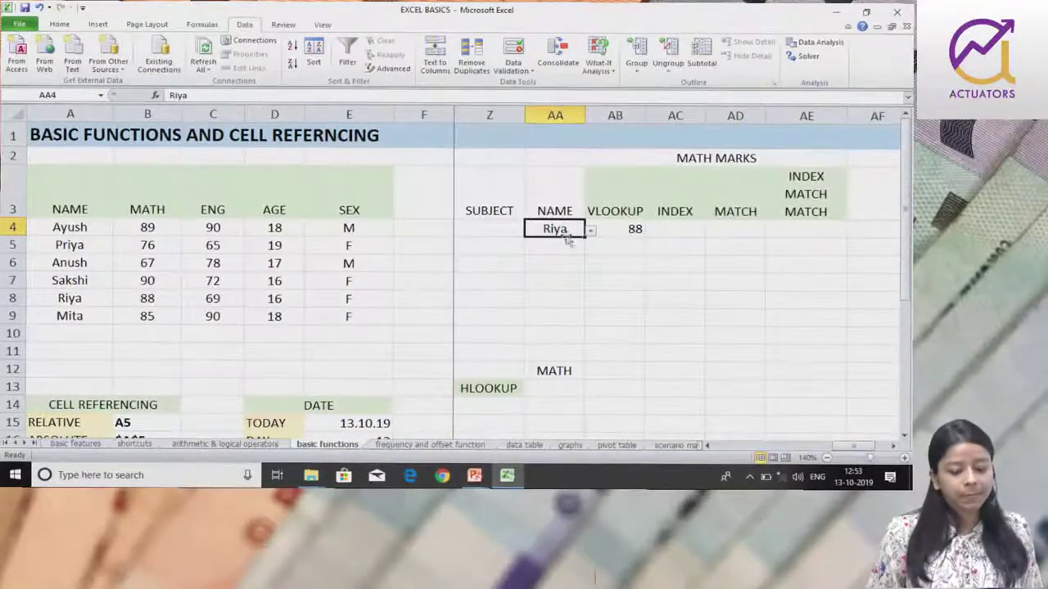
left_click(591, 231)
left_click(564, 278)
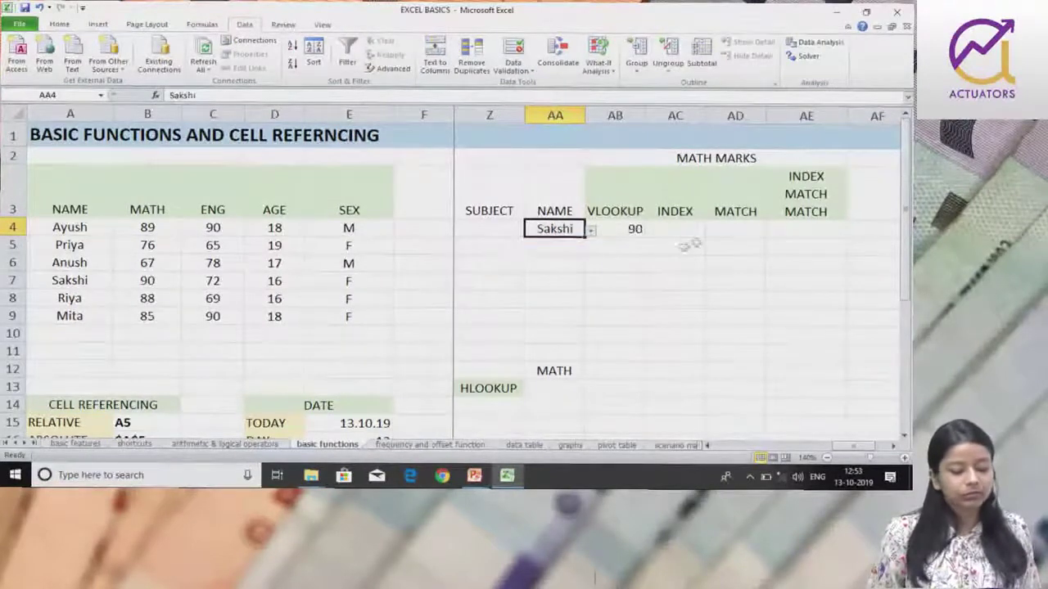
left_click(591, 232)
left_click(558, 296)
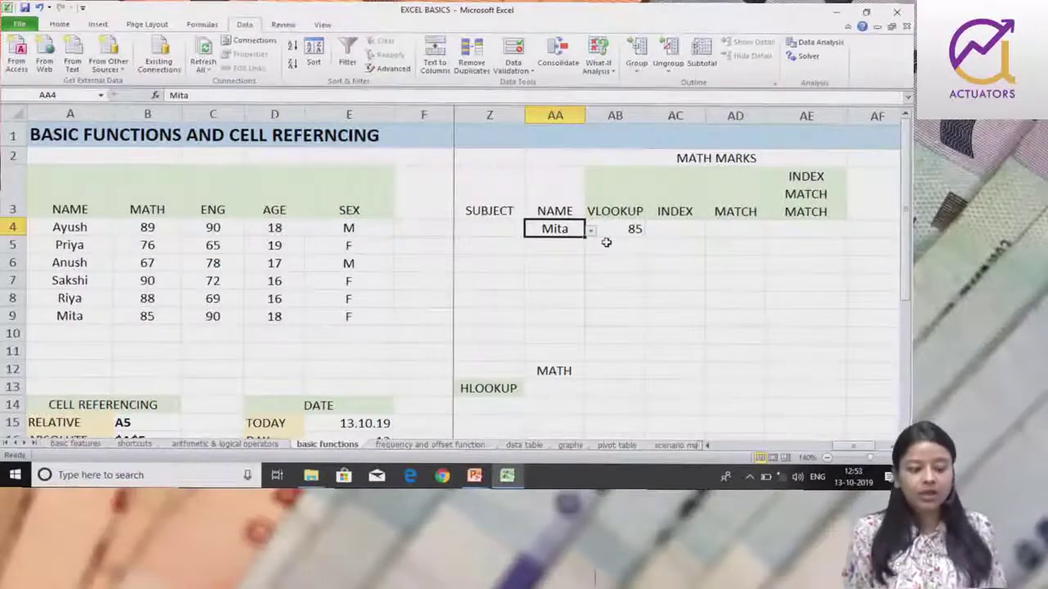
Inspect AB4's VLOOKUP and its AA4 reference, committing the formula unchanged
double_click(608, 230)
left_click_drag(678, 229, 650, 228)
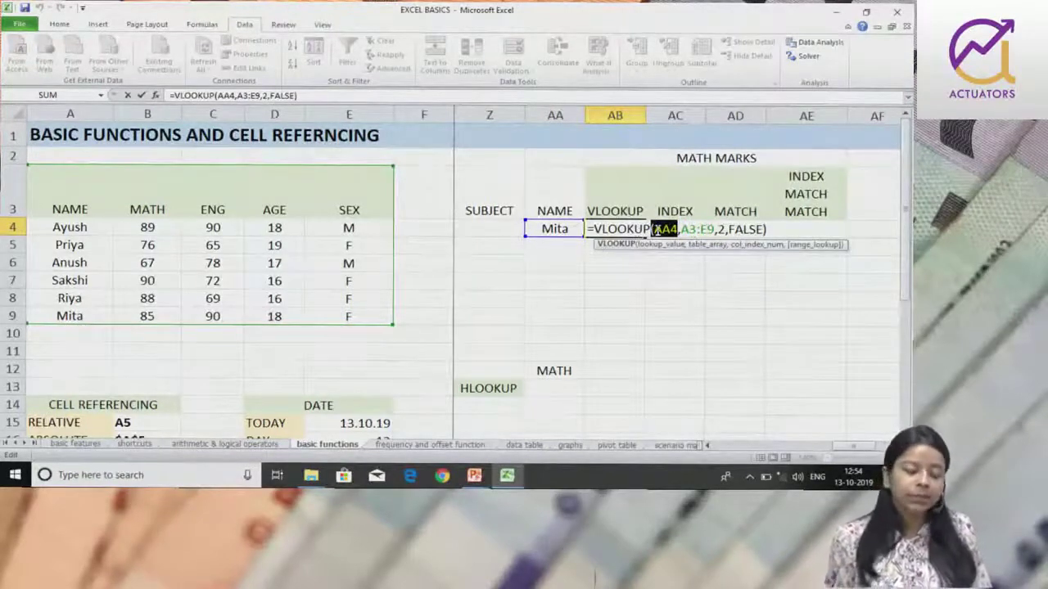
key("Return")
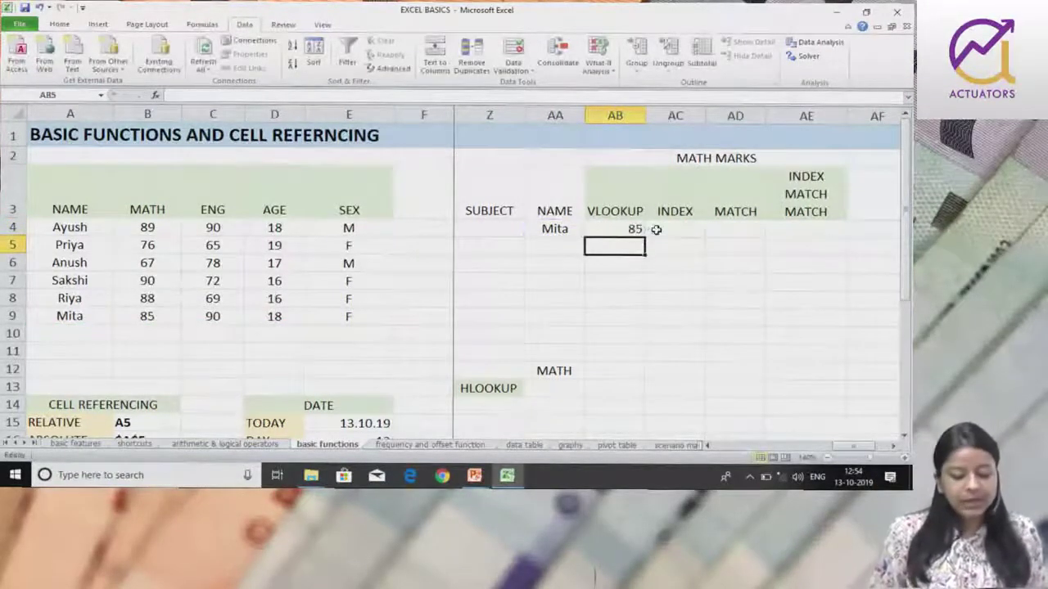
left_click(579, 232)
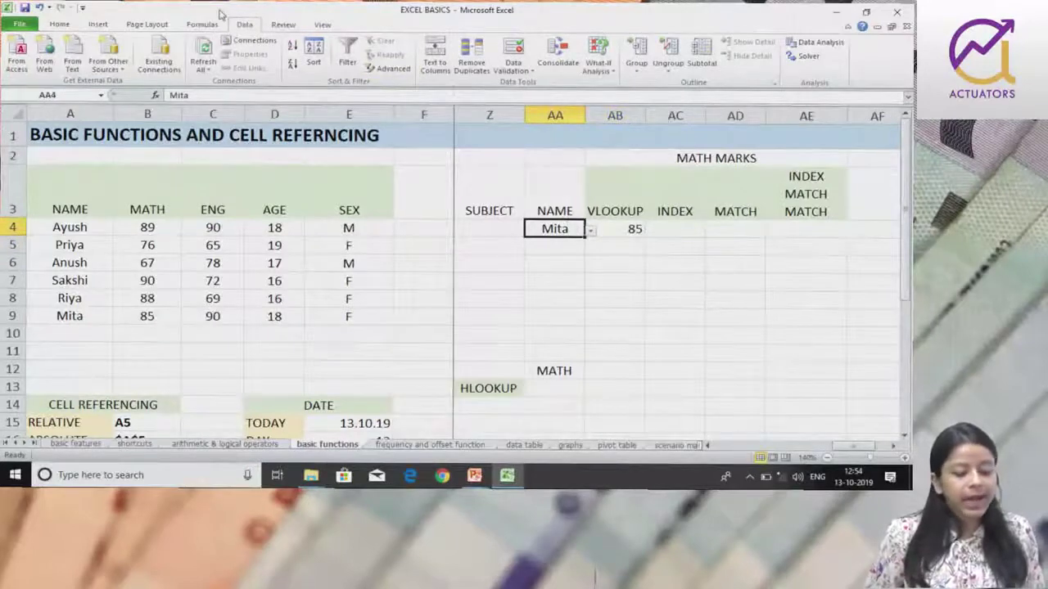
left_click(512, 71)
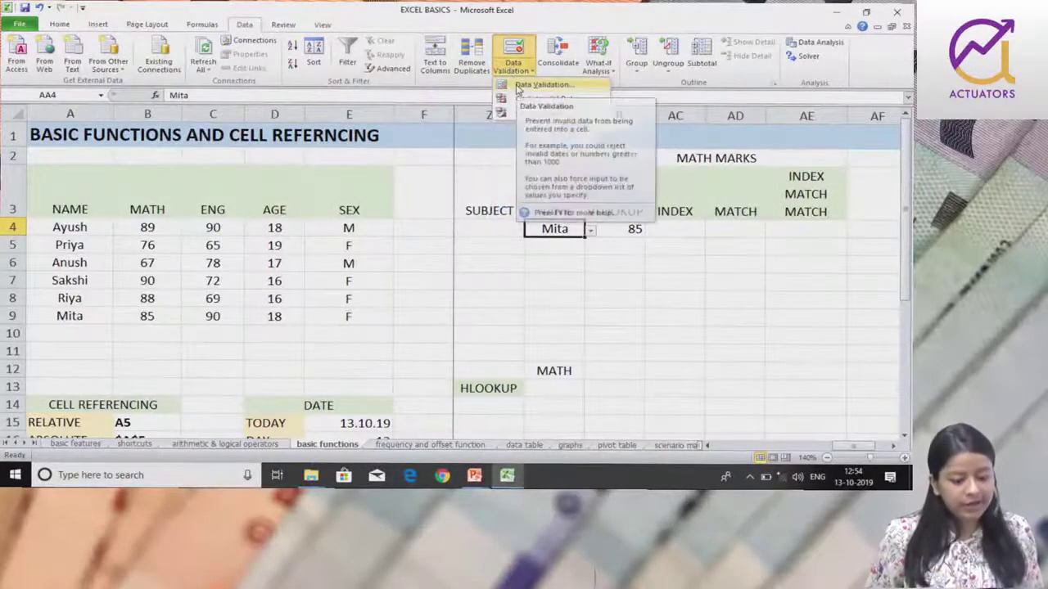
left_click(518, 87)
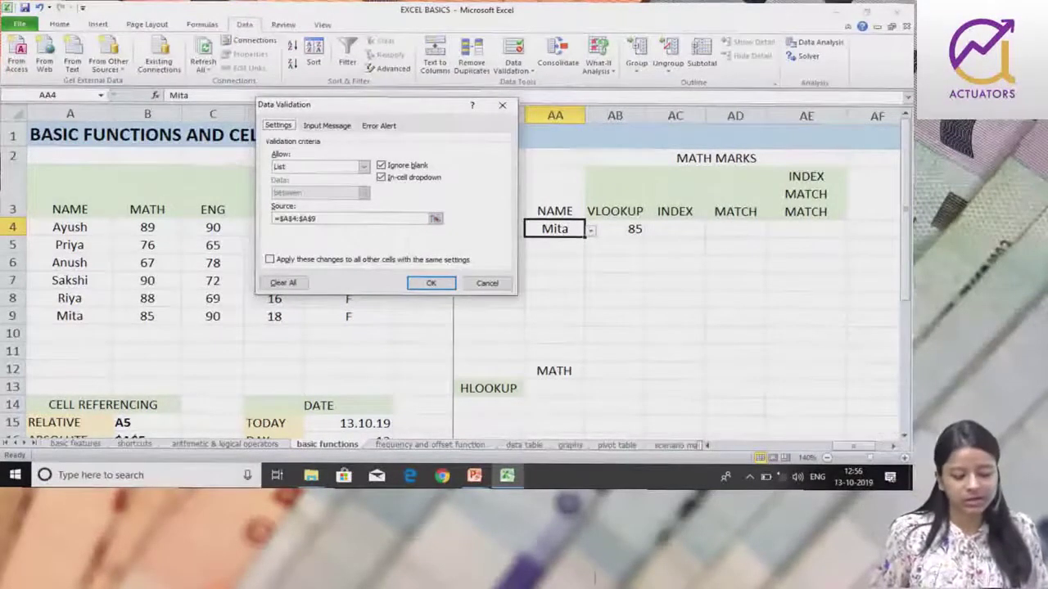
left_click(507, 282)
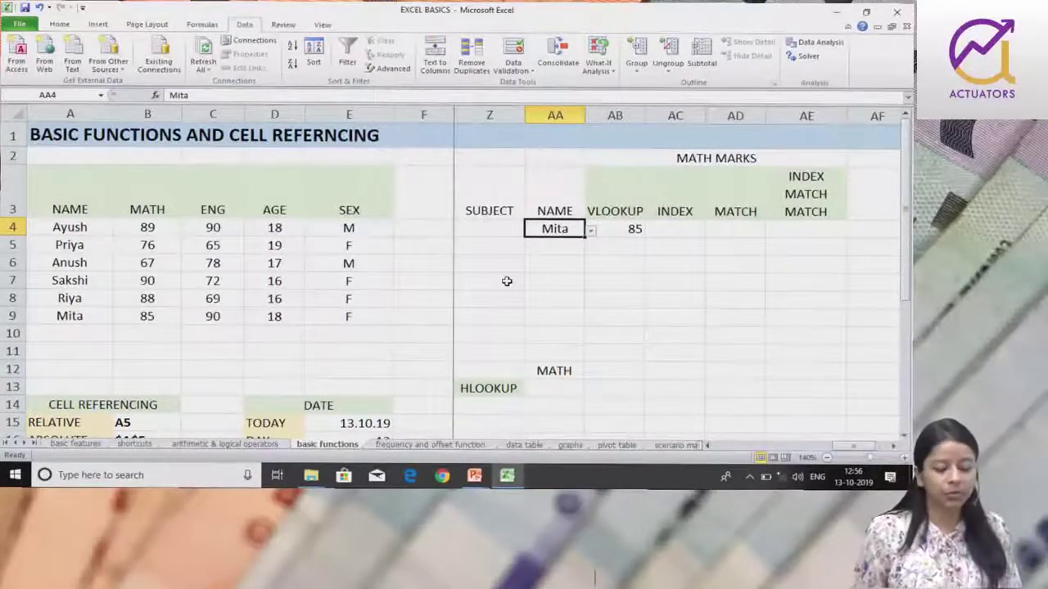
left_click(545, 386)
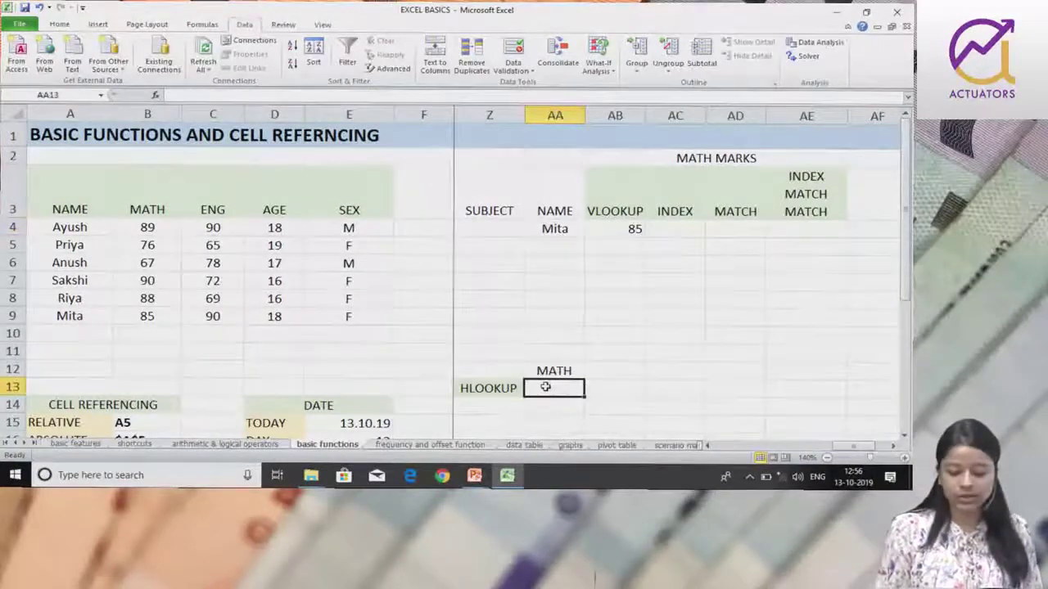
key("Down")
key("Down")
key("Down")
key("Down")
key("Down")
key("Down")
key("Down")
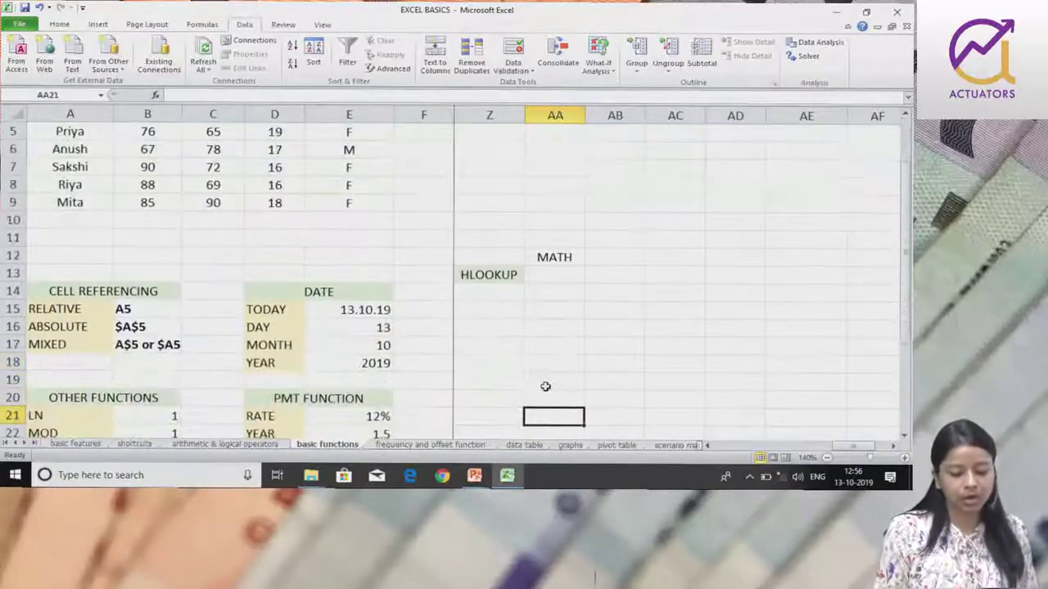
key("Up")
key("Up")
key("Up")
key("Up")
key("Up")
key("Up")
left_click(545, 386)
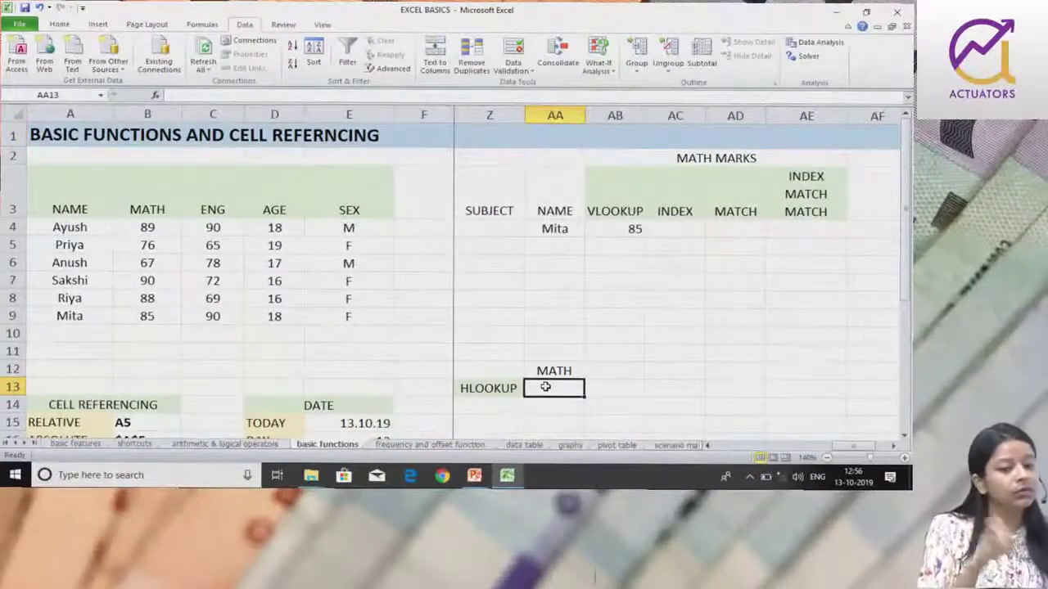
double_click(632, 230)
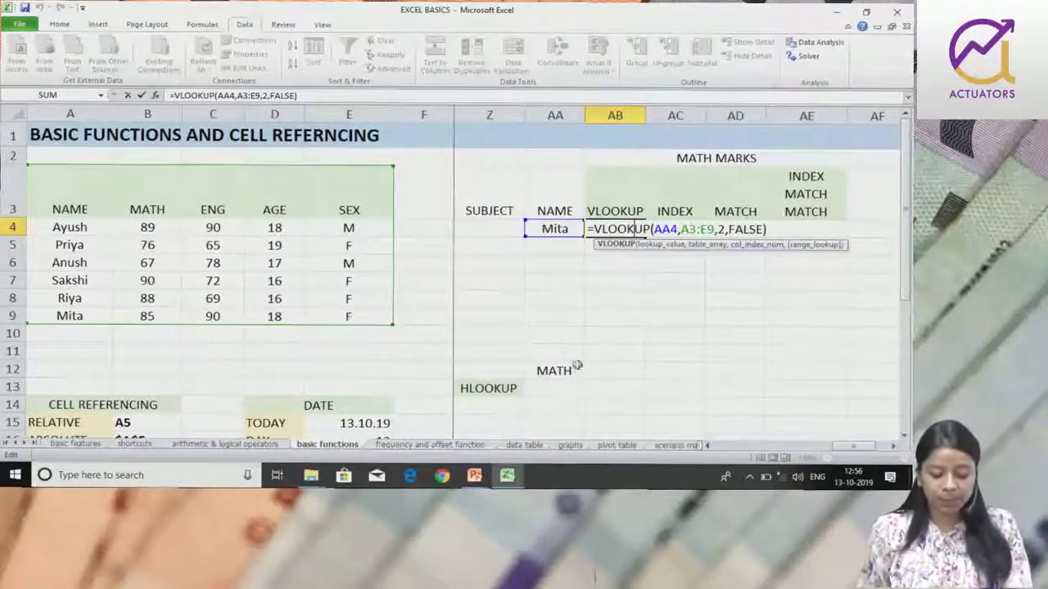
key("Return")
left_click(564, 384)
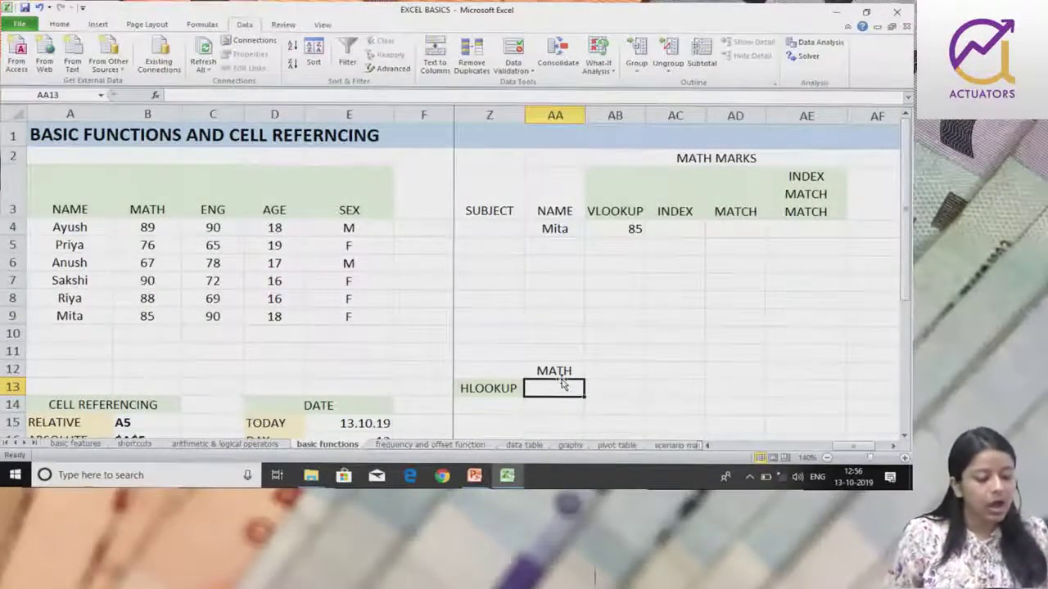
left_click(105, 246)
key("Down")
key("Down")
key("Down")
left_click(99, 227)
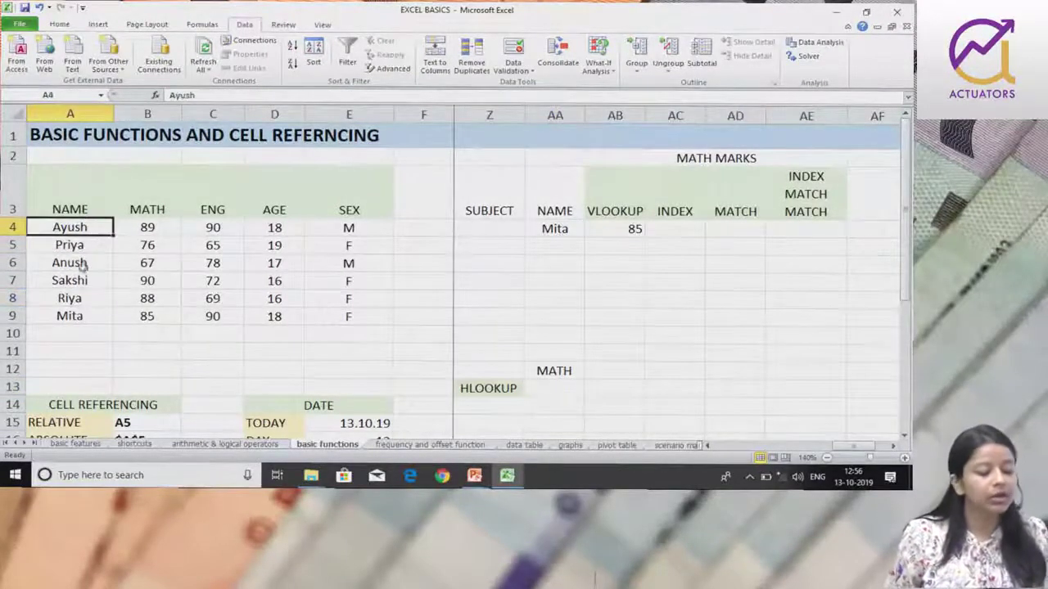
left_click(82, 280)
left_click(98, 329)
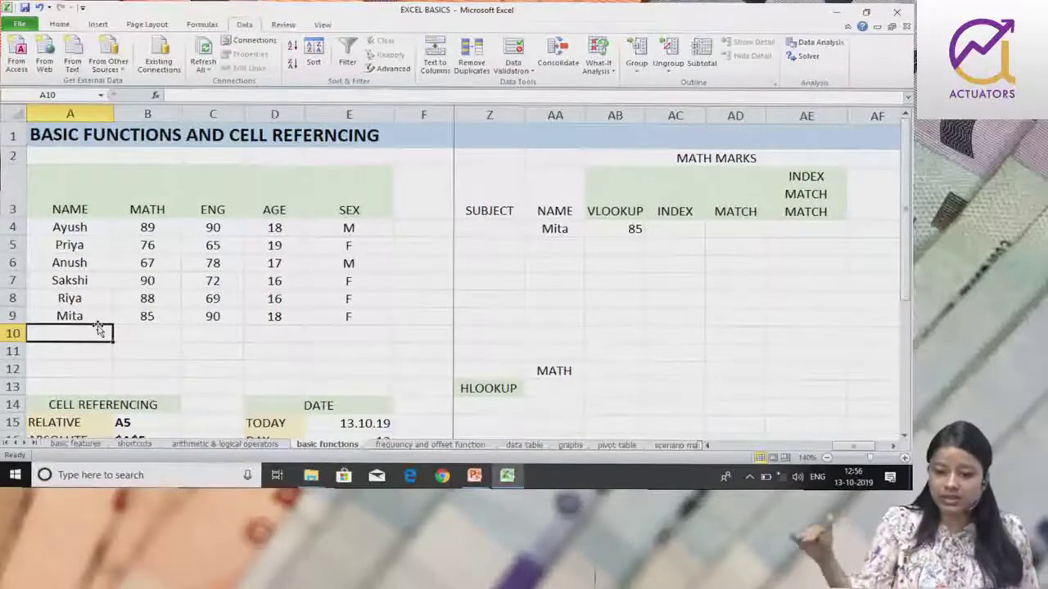
Illustrate the vertical MATH range and Sakshi's horizontal row, then start a formula in AA13 with =
left_click_drag(141, 196, 142, 334)
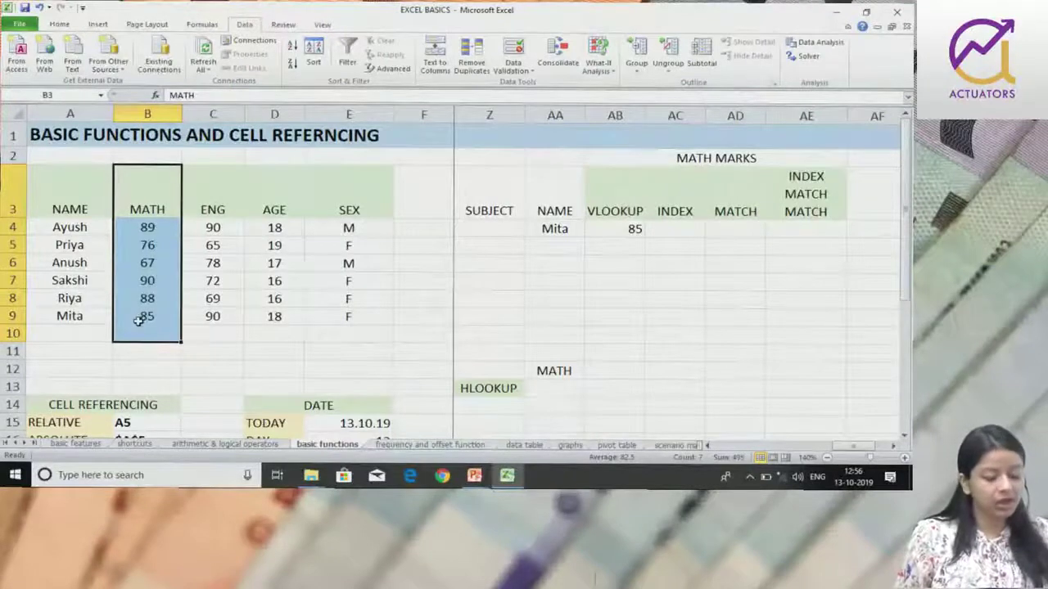
left_click(147, 298)
left_click_drag(70, 280, 372, 280)
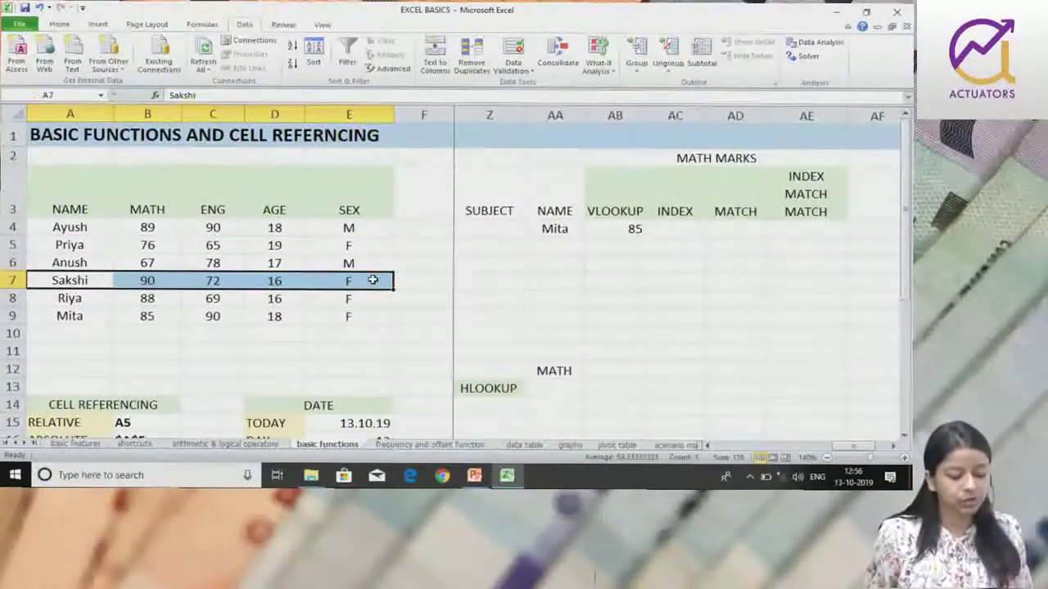
left_click(372, 280)
left_click(548, 388)
type("=")
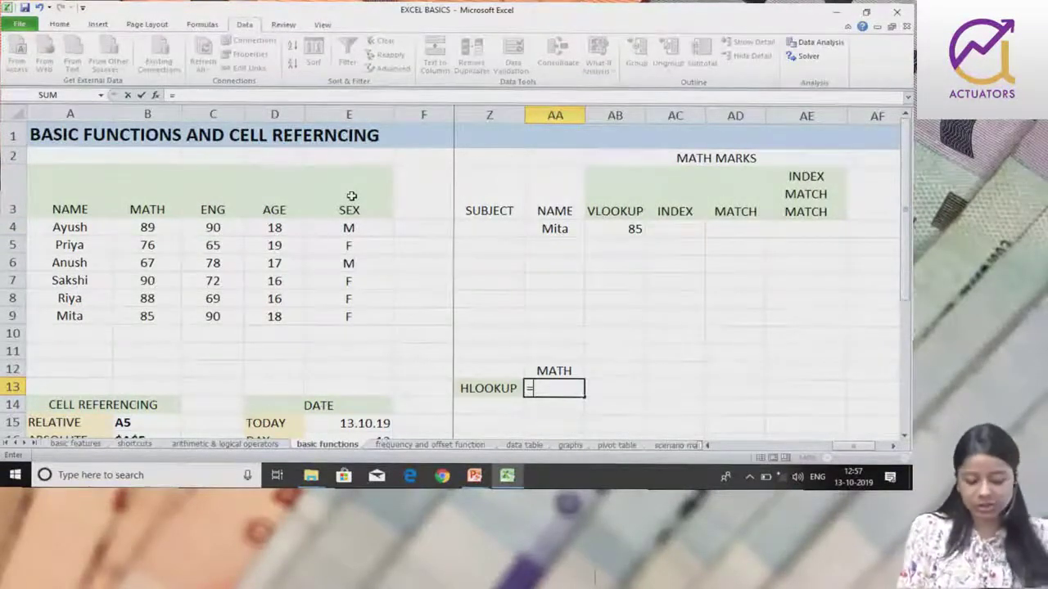
Type HLOOKUP( in AA13 and take AA12 (MATH) as the lookup value
type("HLOO")
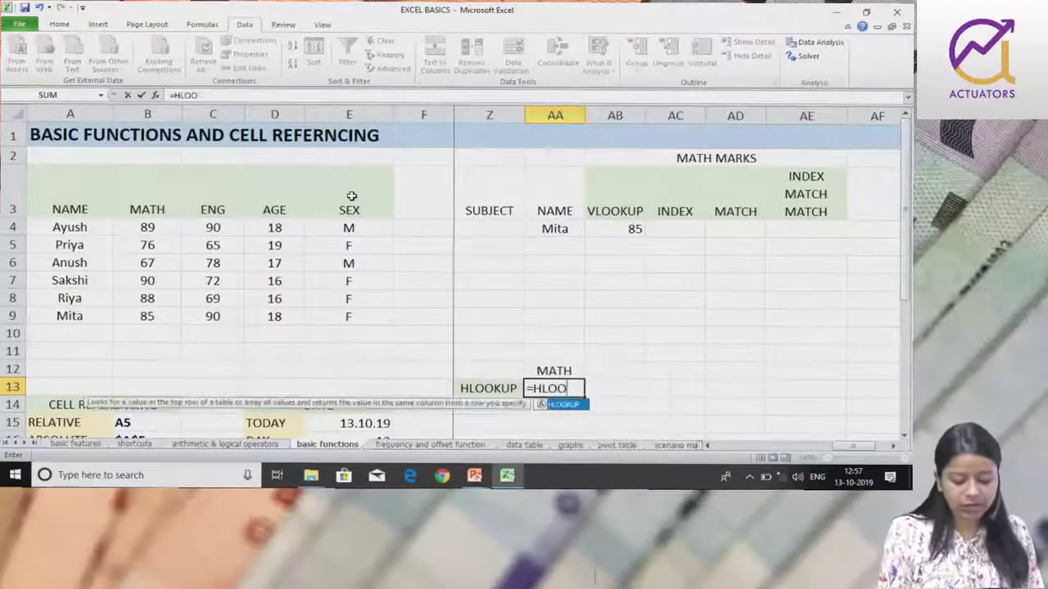
type("KUP(")
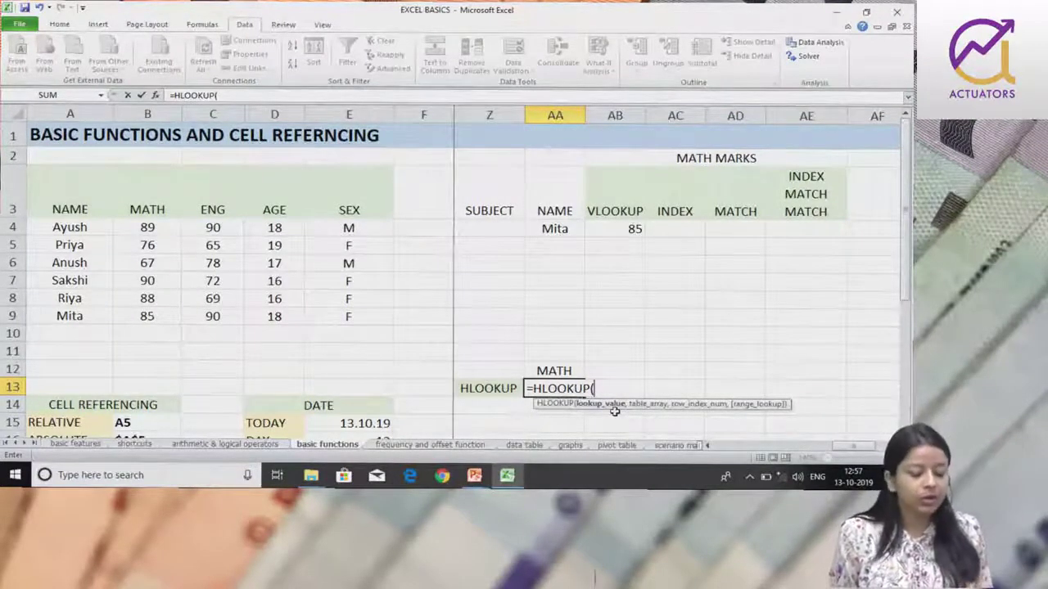
left_click(555, 371)
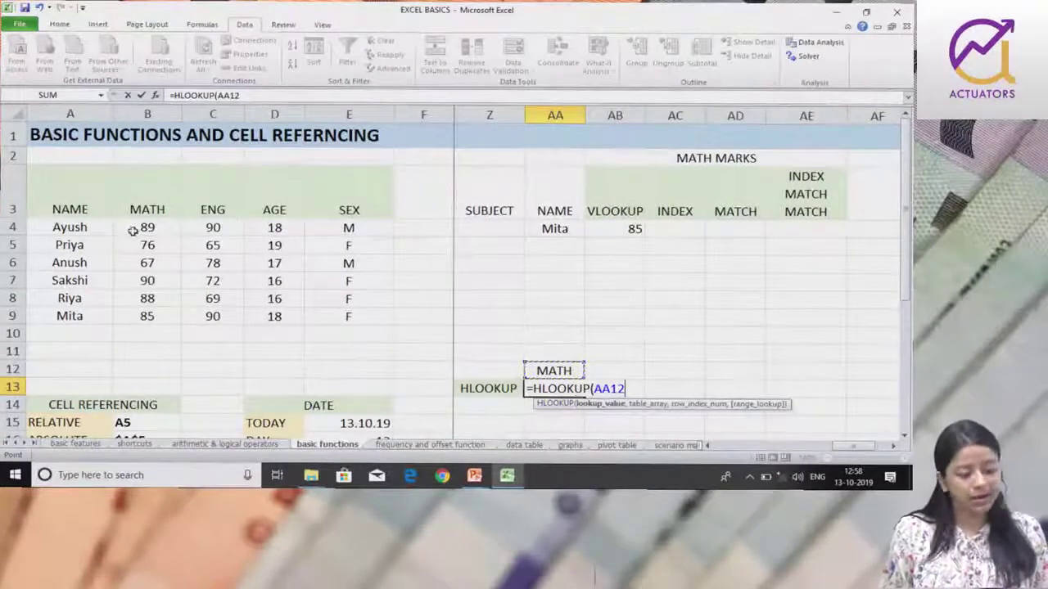
Complete and enter =HLOOKUP(AA12,A3:E9,2,FALSE) in AA13, showing 89
type(",")
left_click_drag(81, 179, 351, 317)
type(",2")
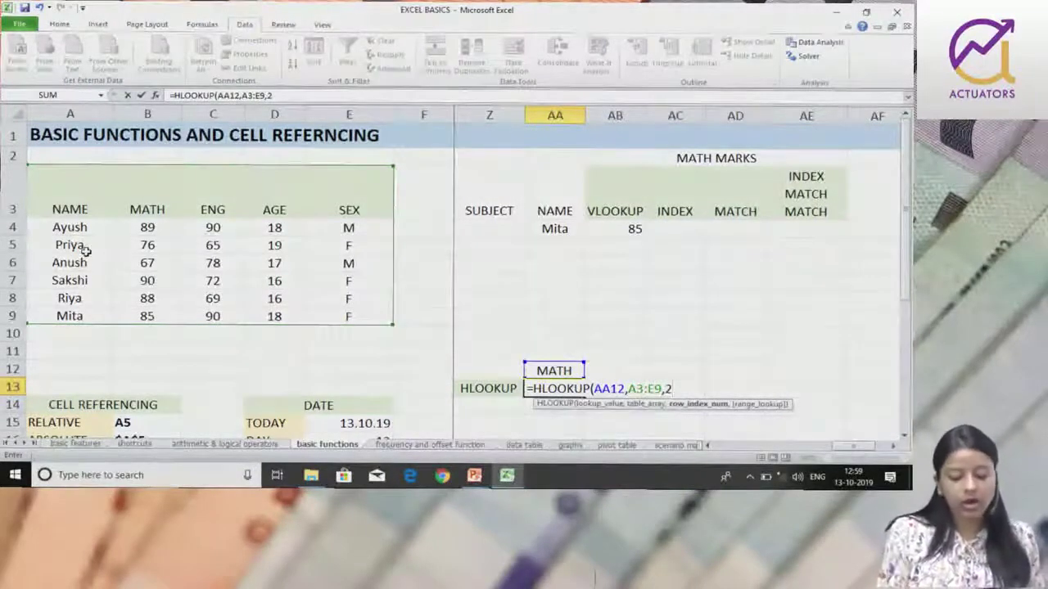
type(",FALSE)")
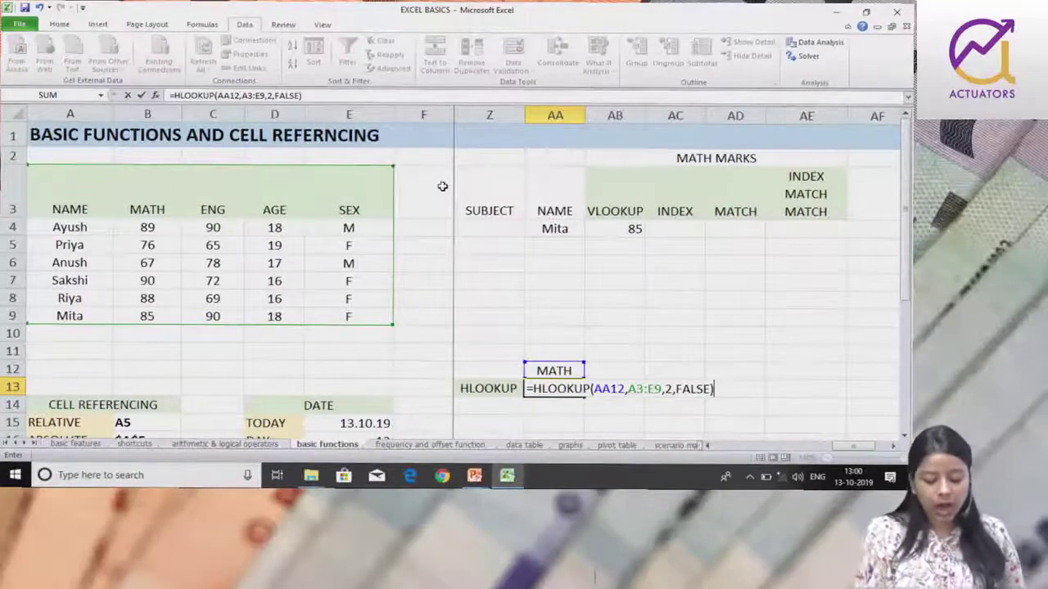
key("Return")
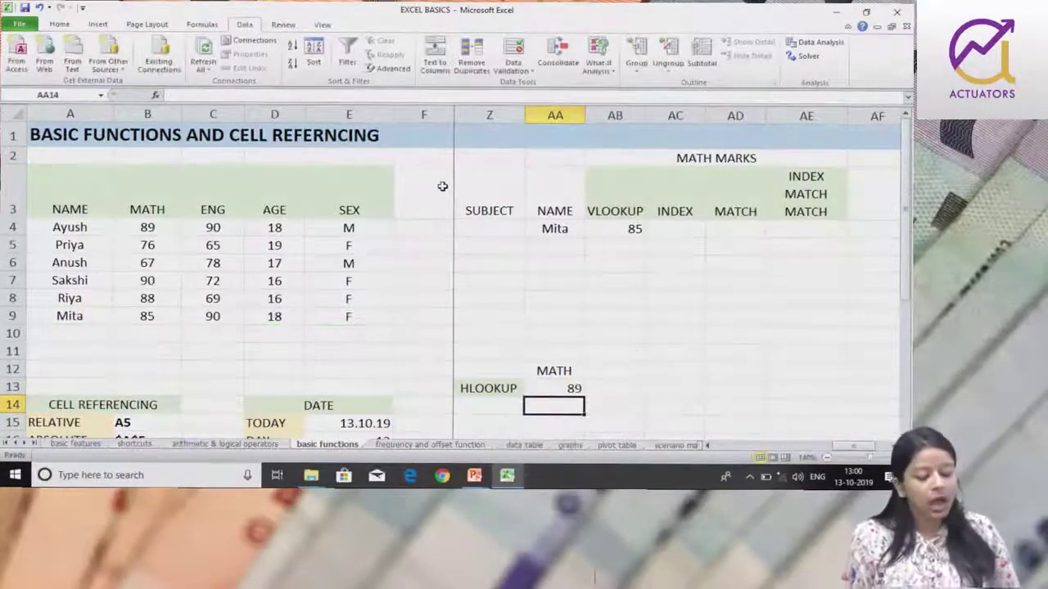
left_click(577, 371)
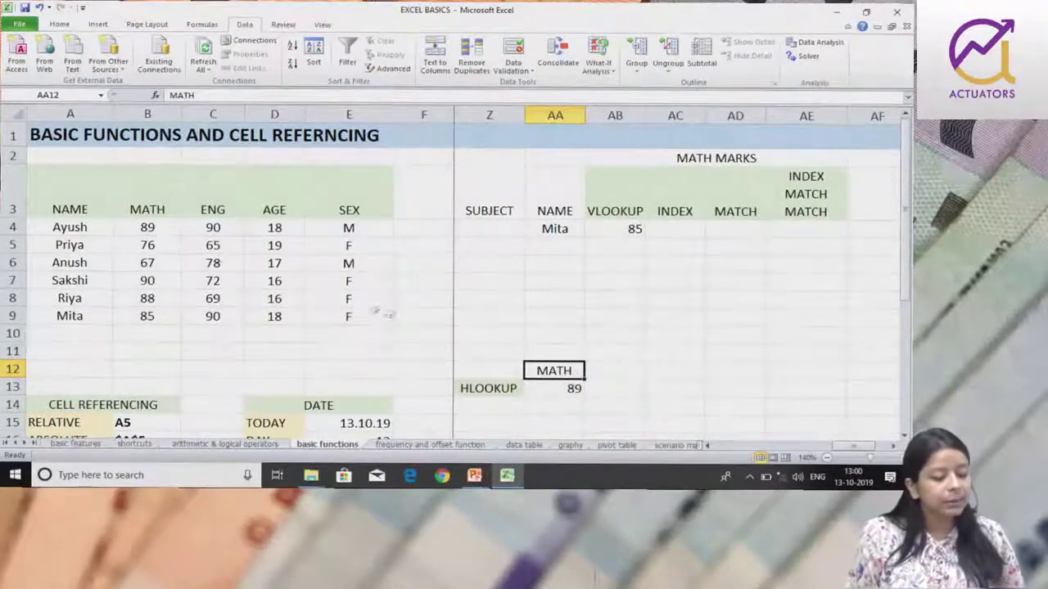
left_click_drag(114, 197, 361, 181)
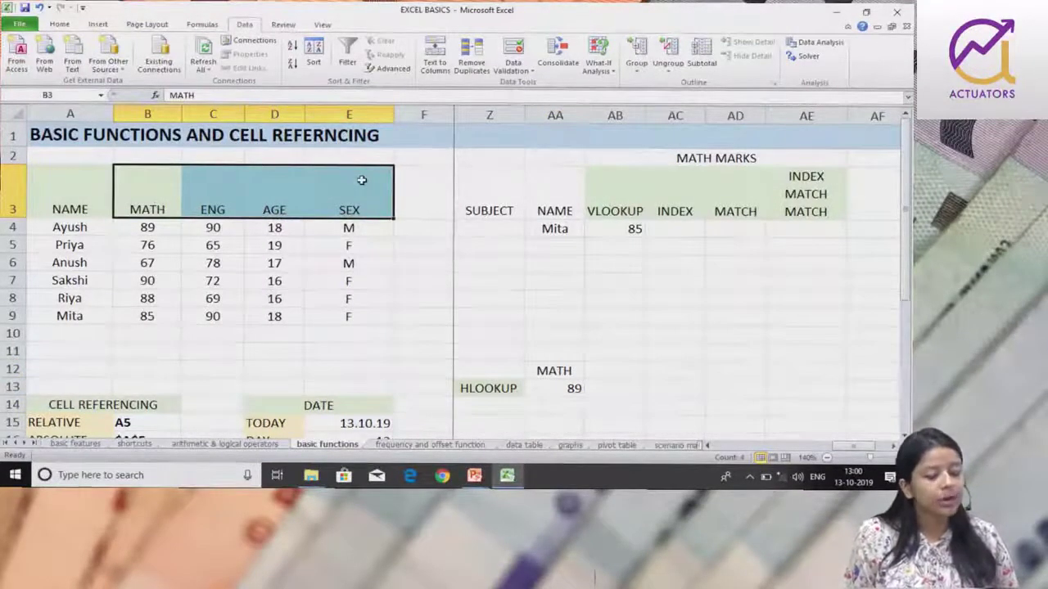
left_click_drag(122, 227, 374, 230)
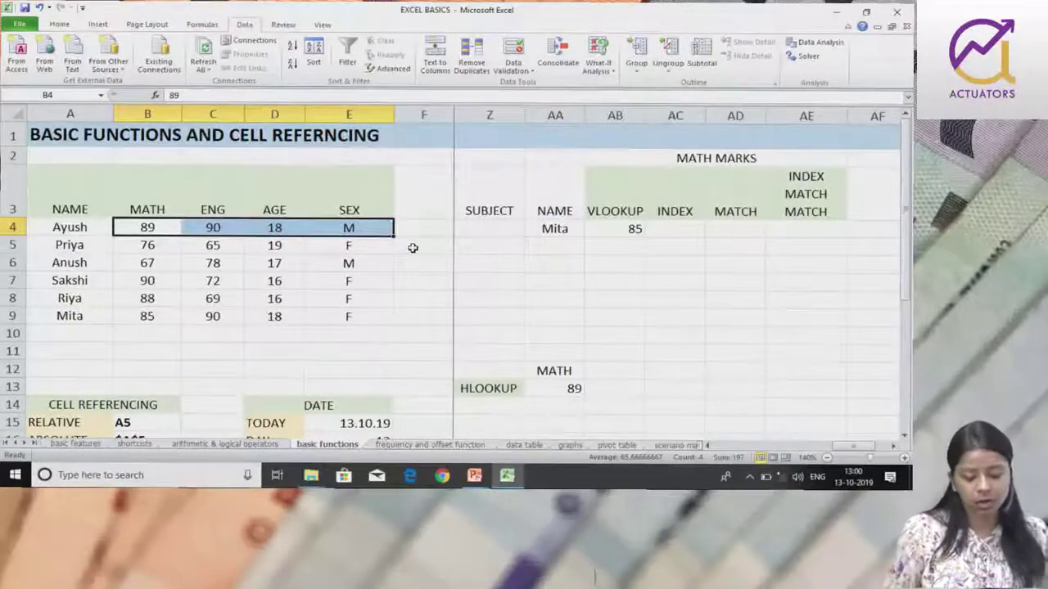
left_click(548, 365)
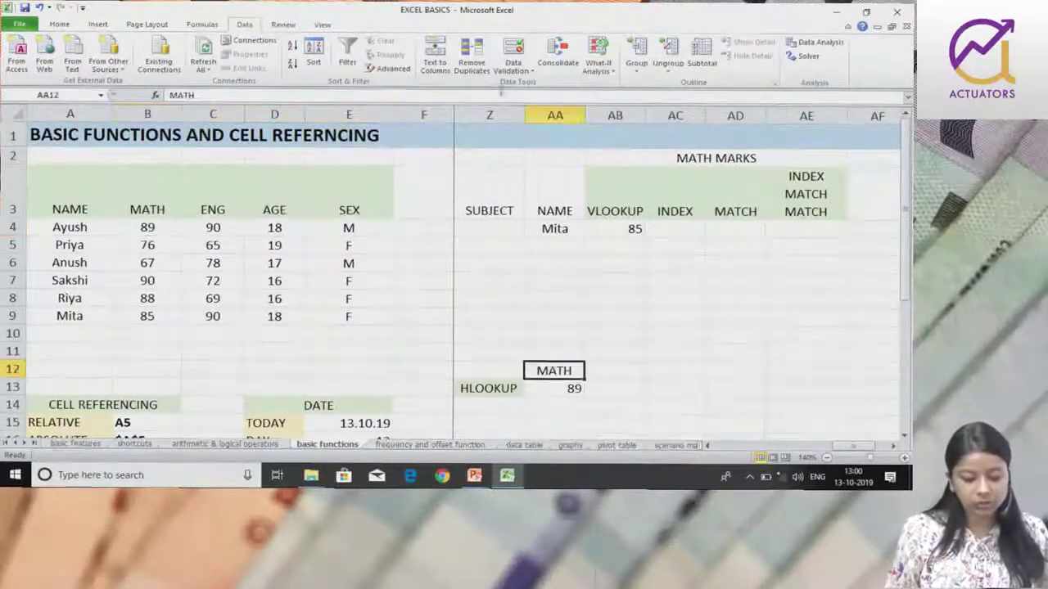
left_click(514, 66)
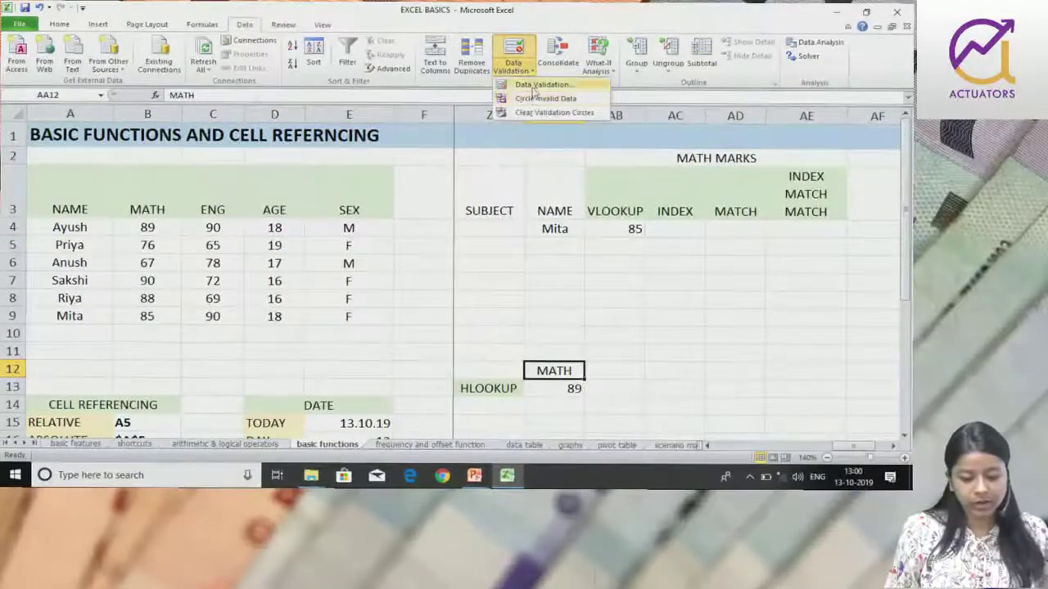
Add List data validation to AA12 sourced from the header row $A$3:$E$3
left_click(540, 85)
left_click_drag(402, 109, 560, 63)
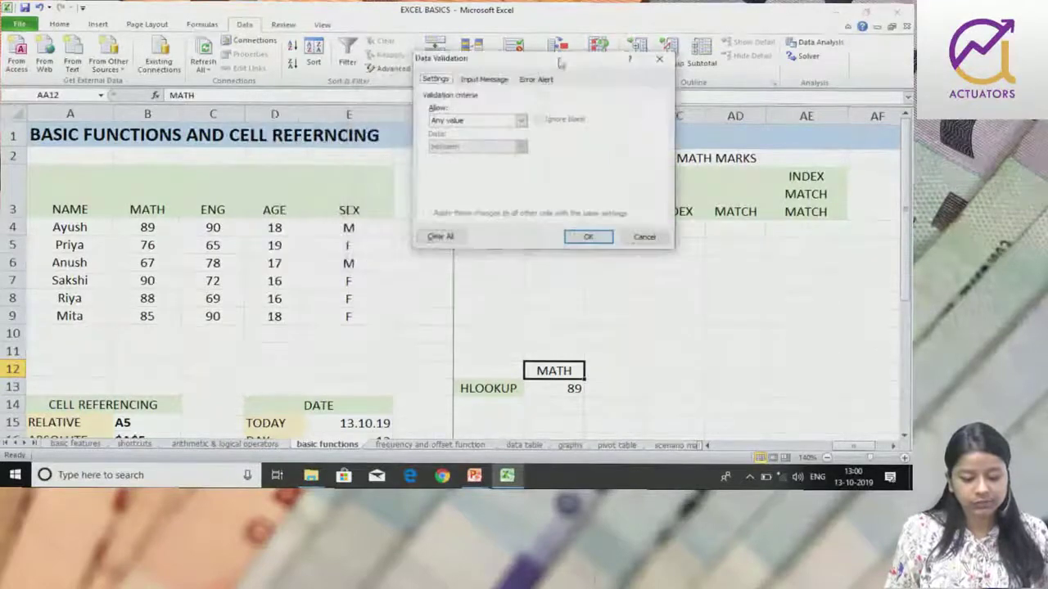
left_click(519, 121)
left_click(494, 159)
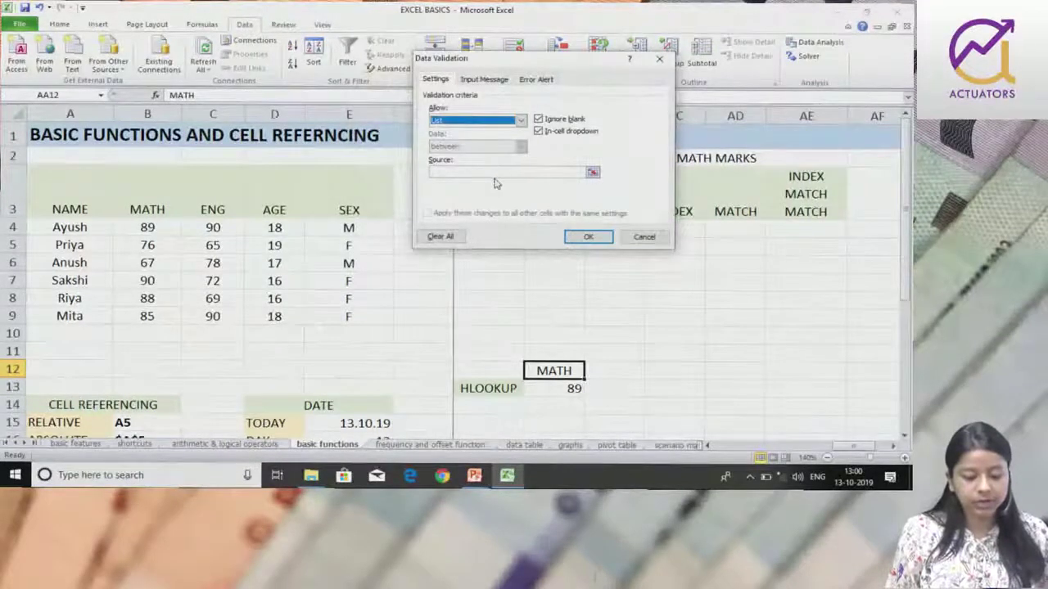
mouse_move(156, 197)
left_mouse_down()
mouse_move(48, 195)
mouse_move(339, 196)
left_mouse_up()
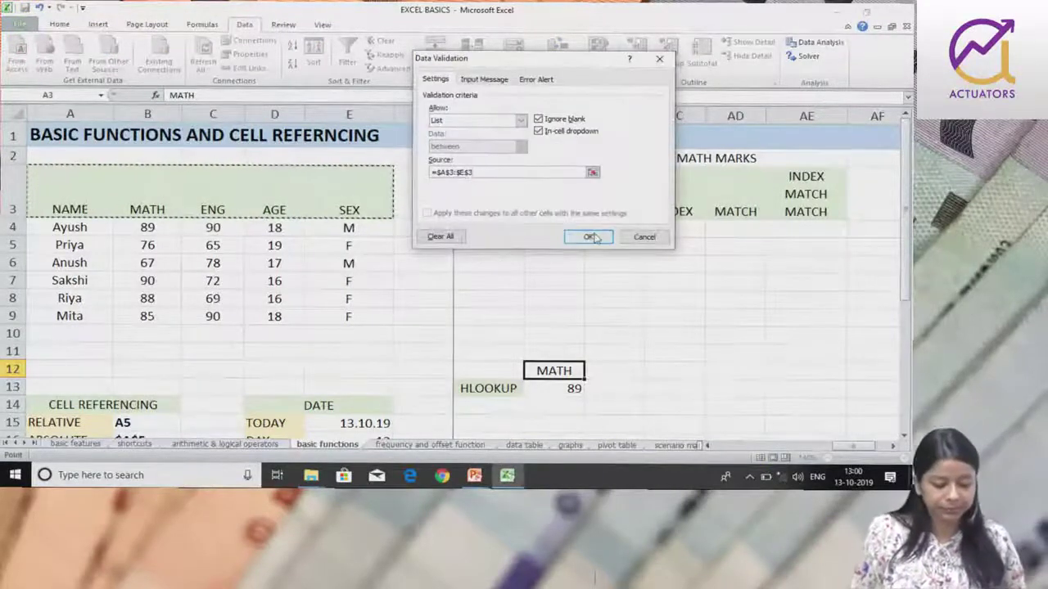
left_click(590, 237)
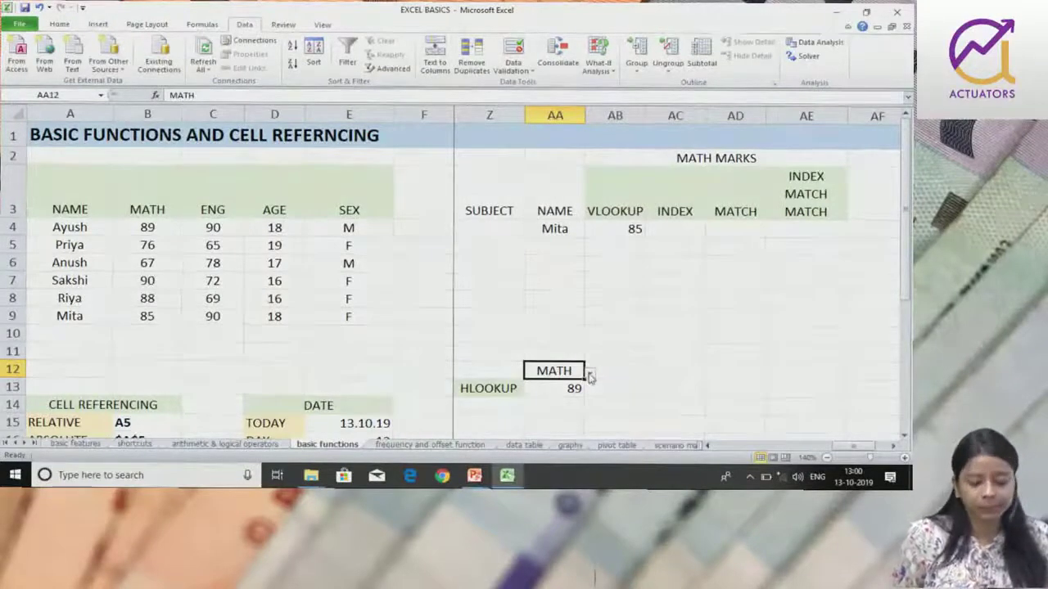
Switch AA12 through NAME, MATH, ENG and AGE, watching AA13's HLOOKUP result change
left_click(589, 375)
left_click(577, 382)
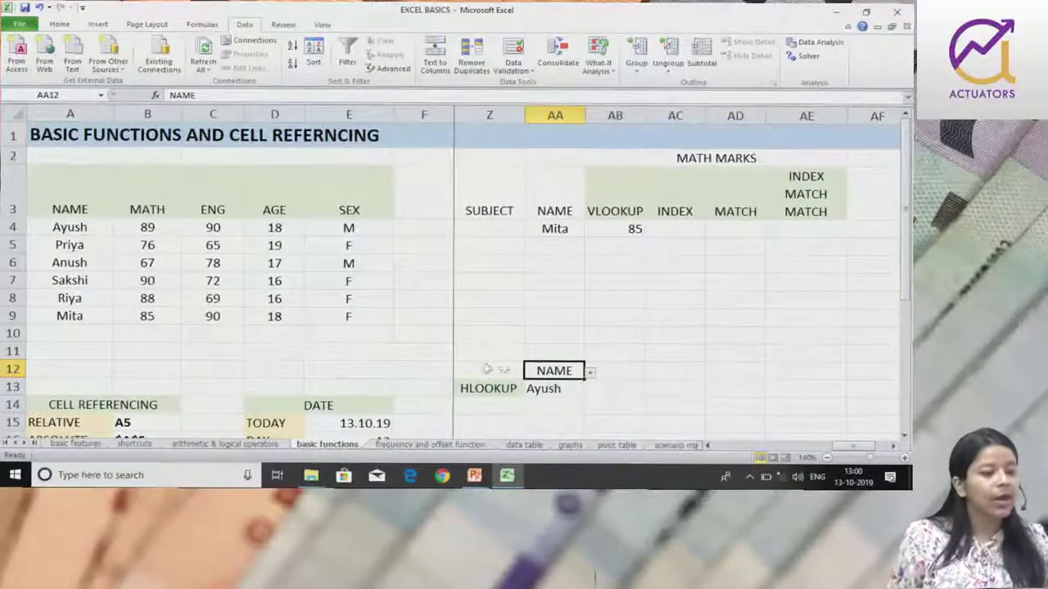
left_click(590, 372)
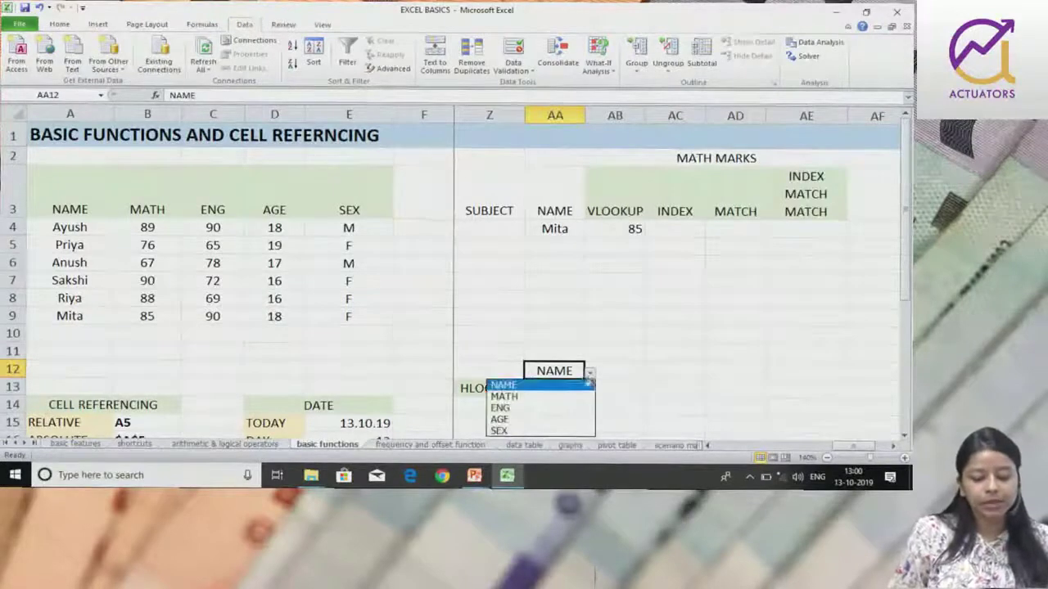
left_click(566, 396)
left_click(589, 373)
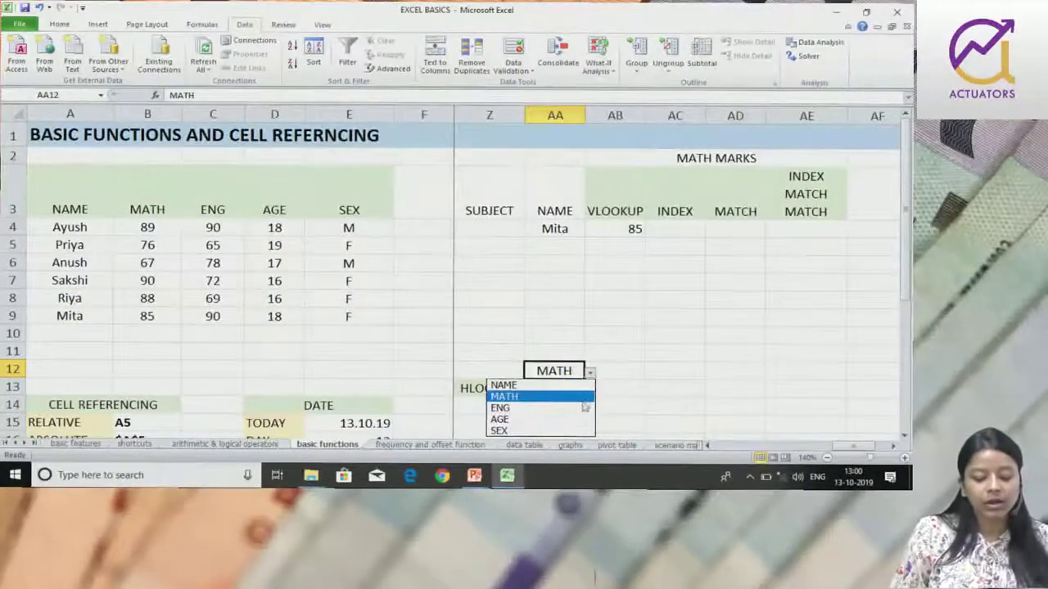
left_click(581, 408)
left_click(589, 373)
left_click(576, 416)
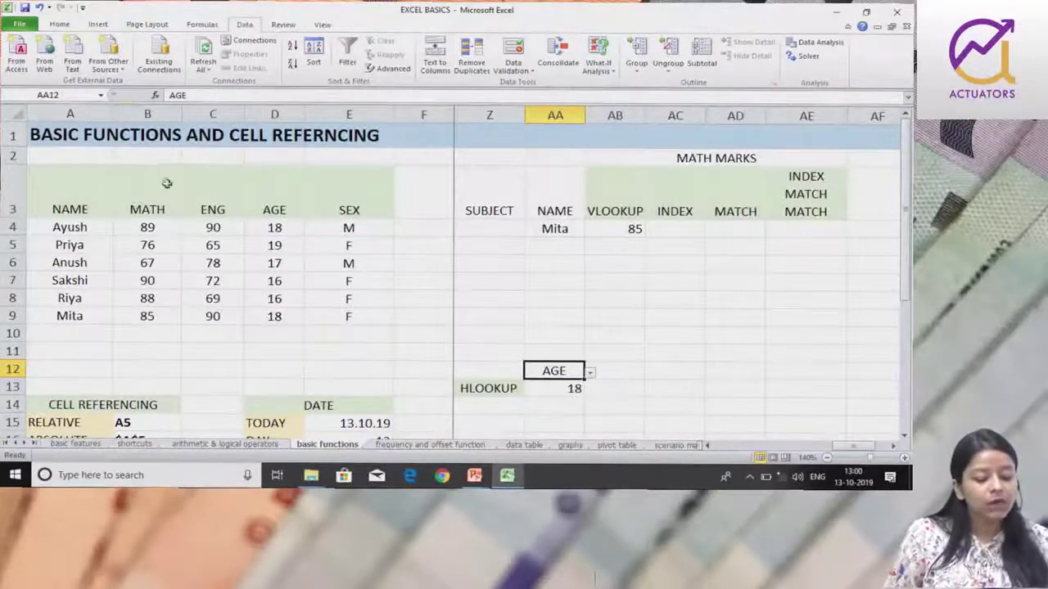
Highlight the MATH column and Ayush's row, then set AA12 to ENG, SEX, and finally NAME
left_click_drag(166, 183, 158, 347)
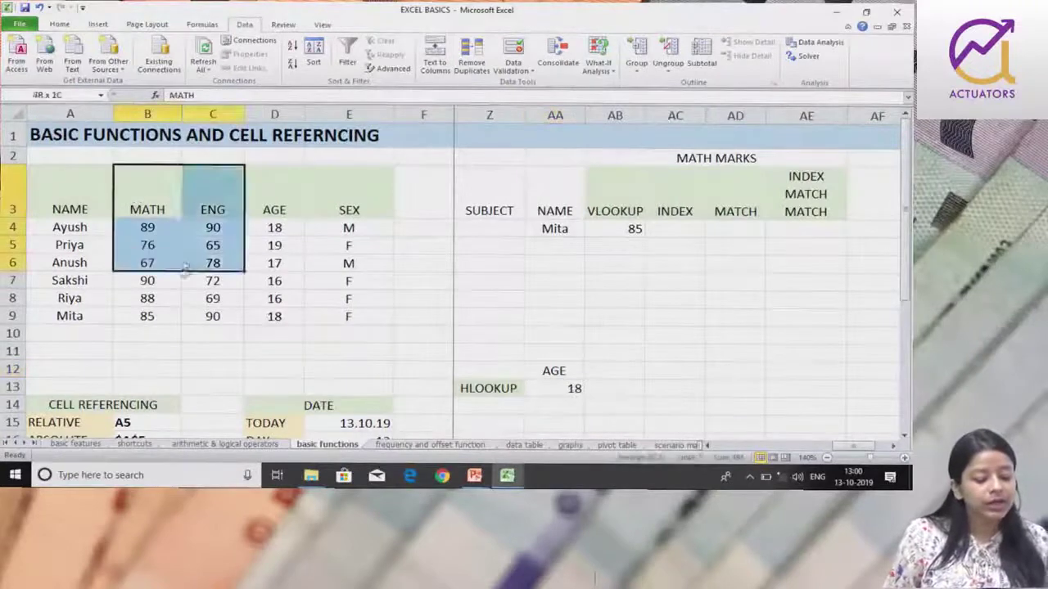
left_click(152, 336)
left_click_drag(67, 227, 372, 225)
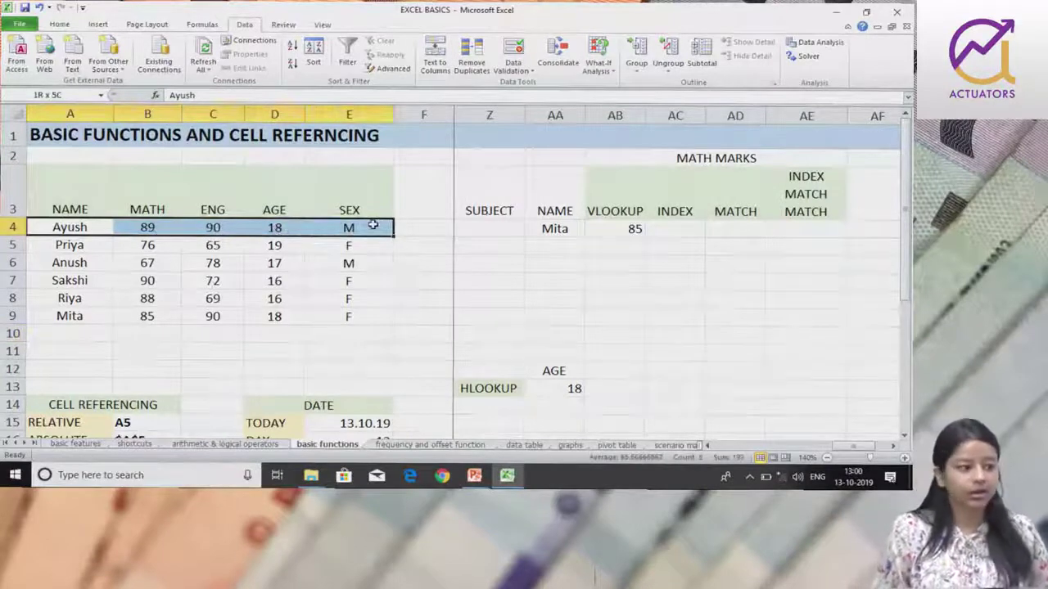
left_click(528, 371)
left_click(591, 373)
left_click(581, 407)
left_click(589, 372)
left_click(571, 409)
left_click(589, 373)
left_click(582, 430)
left_click(589, 372)
left_click(573, 385)
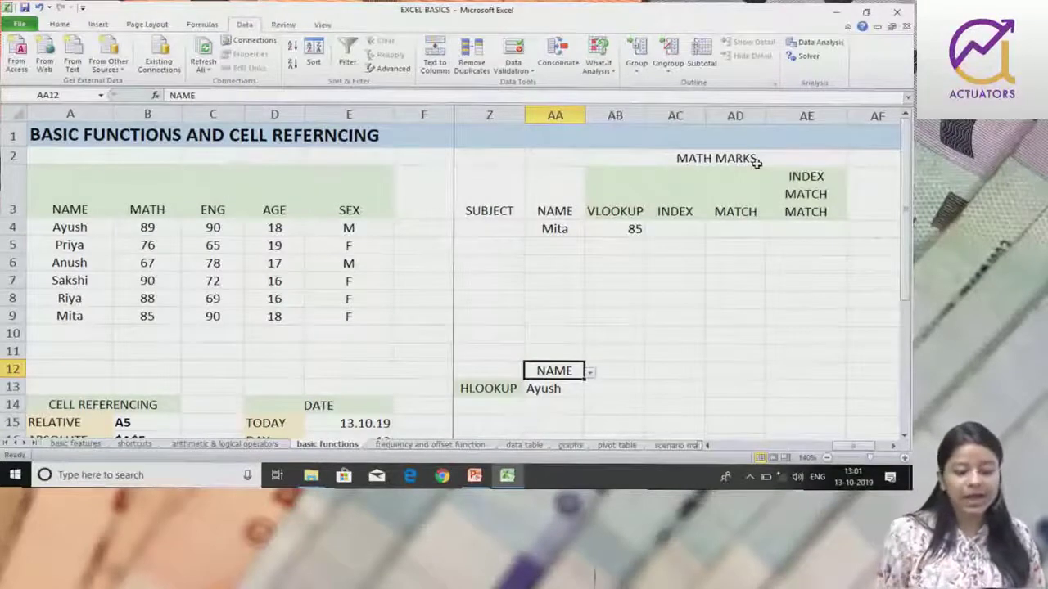
left_click(612, 228)
double_click(612, 229)
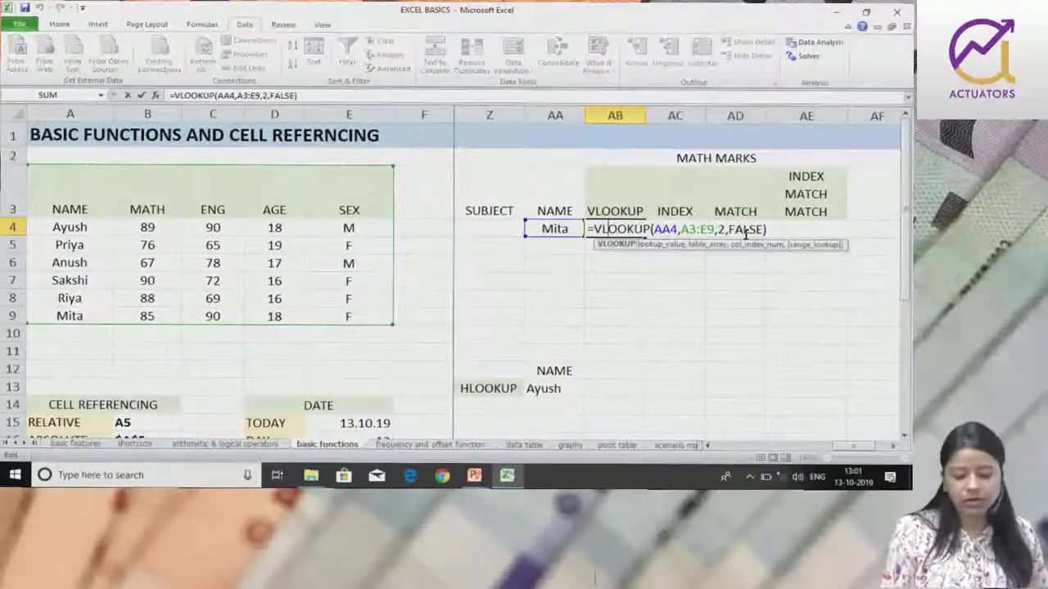
key("Return")
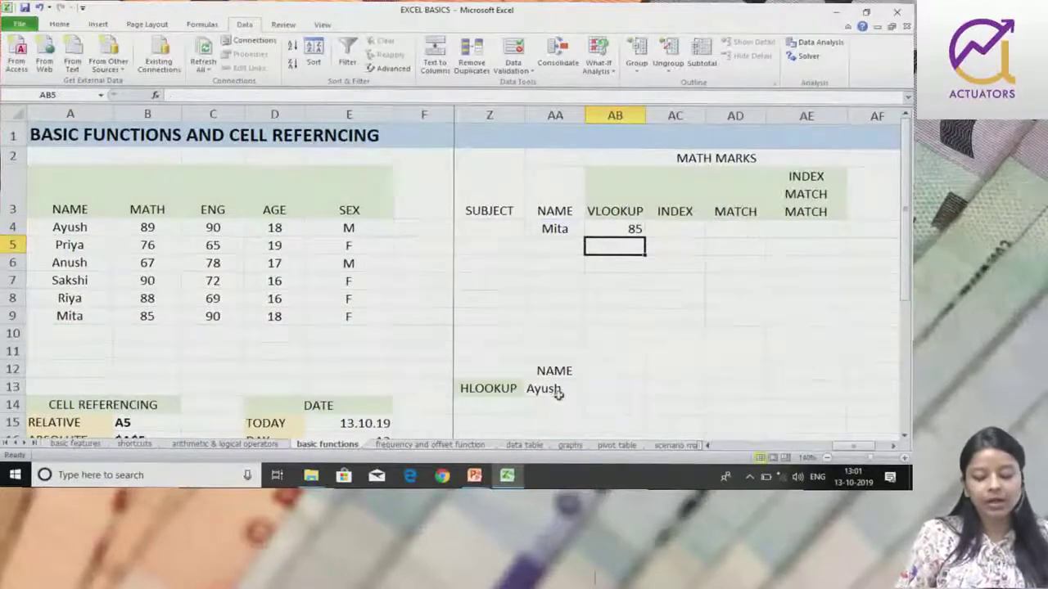
double_click(552, 390)
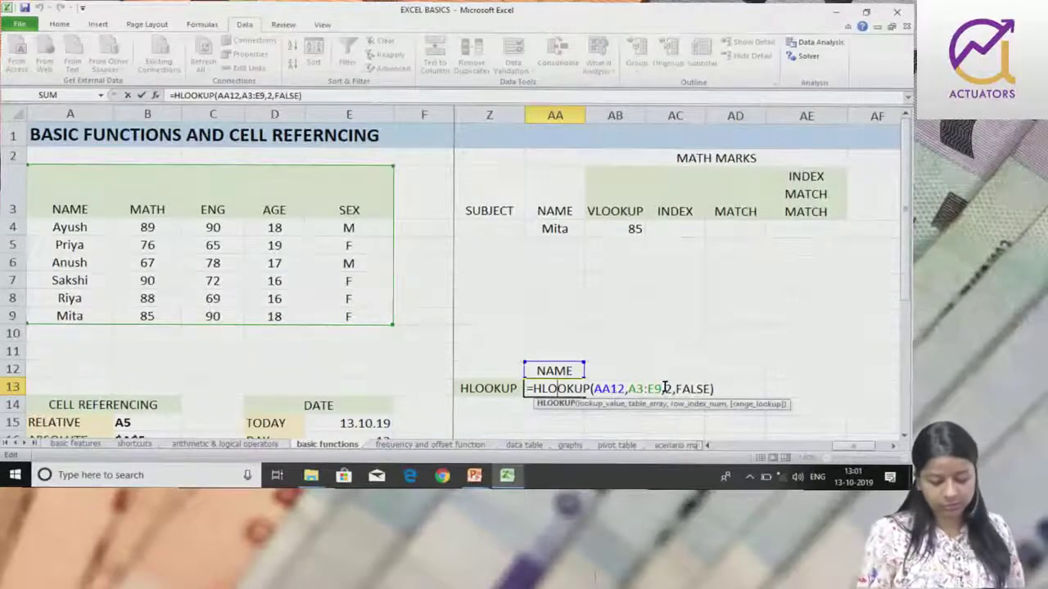
key("Return")
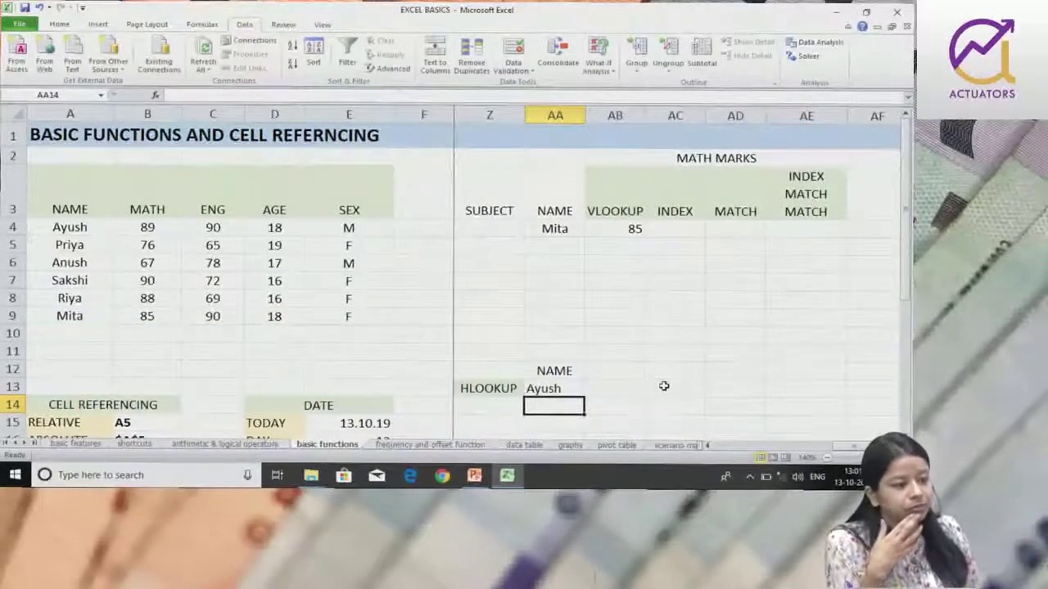